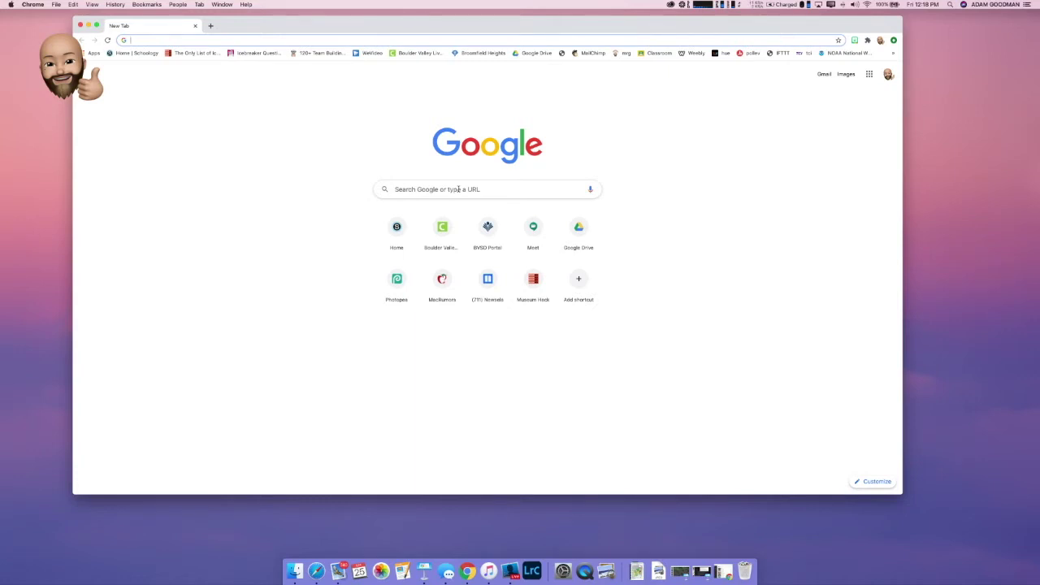
Step: Start a new web search for a portrait photo from the Google start page
click(458, 190)
Step: Rerun the portrait search in Google Images and preview the black-and-white GQ portrait
click(454, 205)
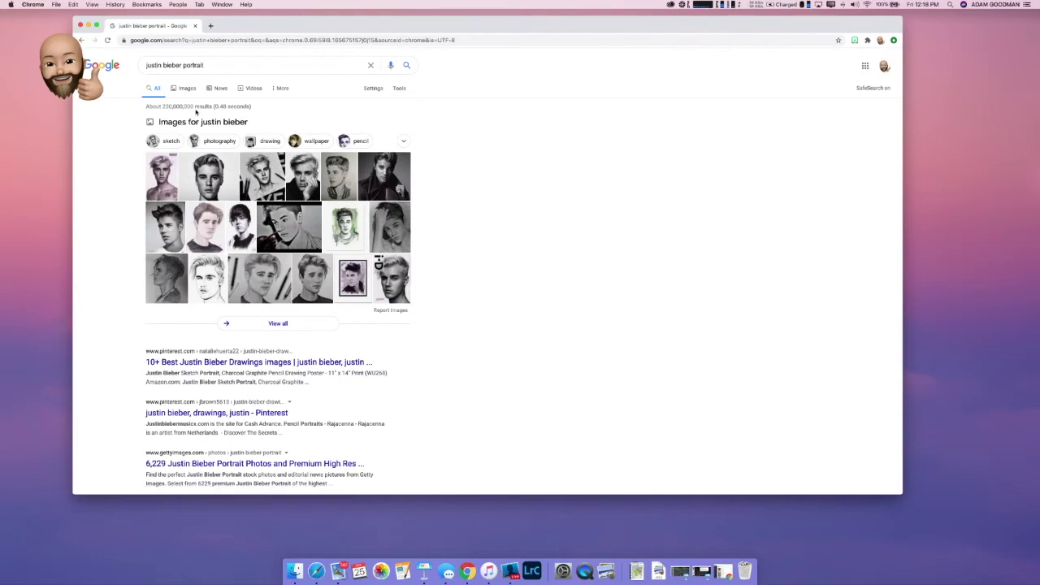
click(186, 90)
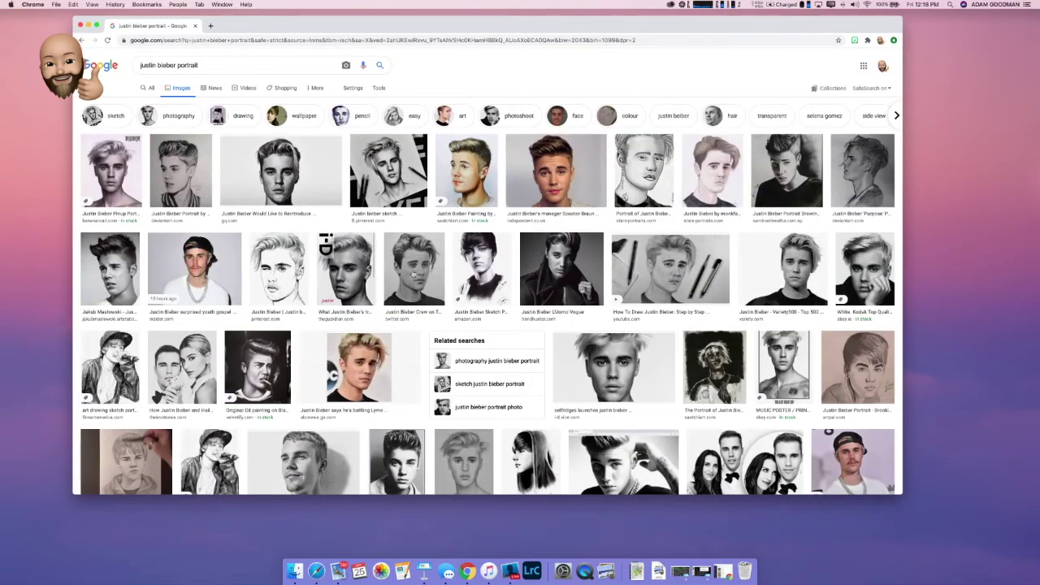
click(552, 175)
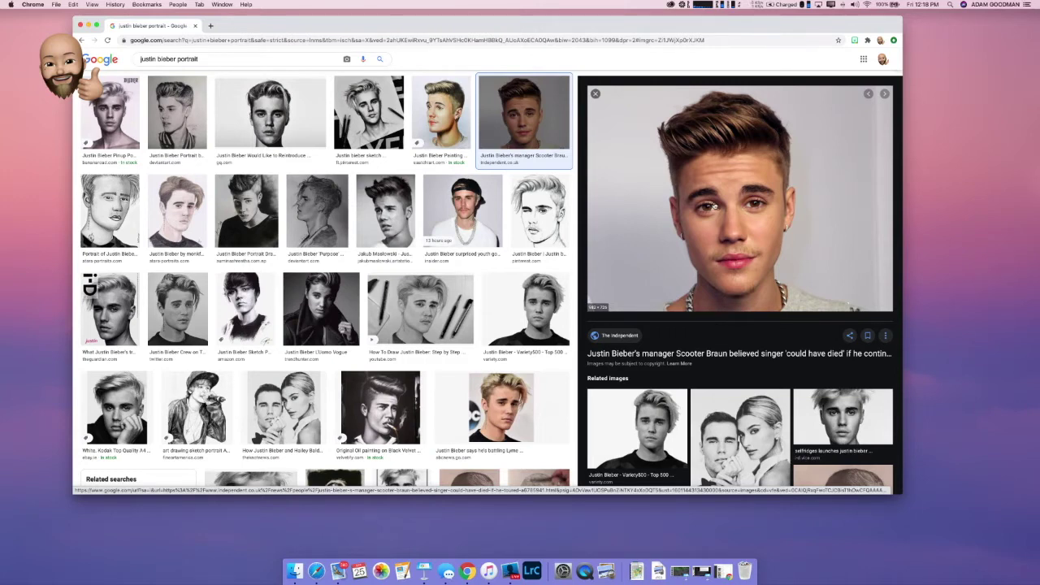
click(270, 113)
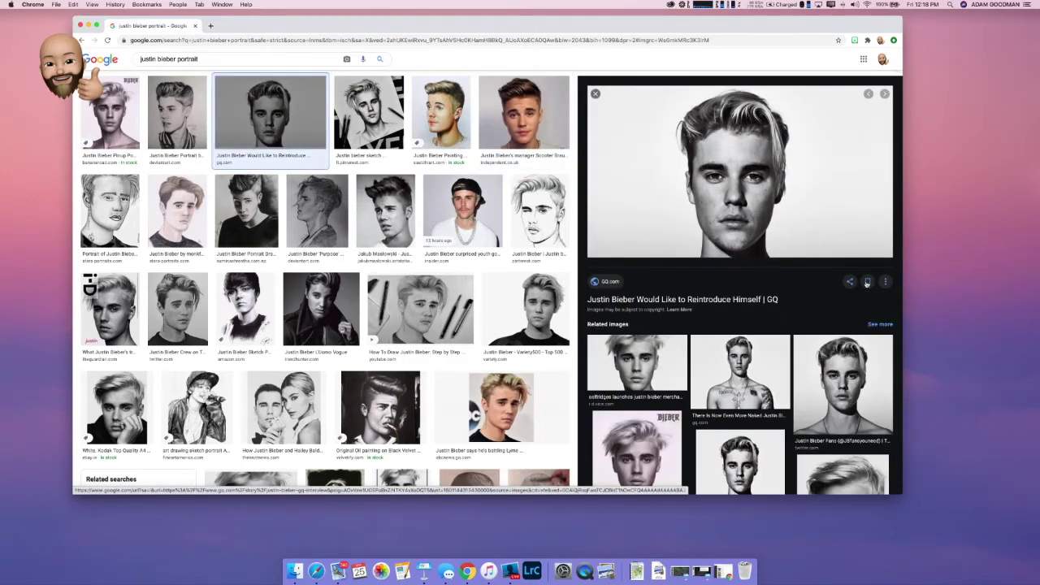
Step: Copy the GQ portrait image and open a new browser tab
right_click(742, 173)
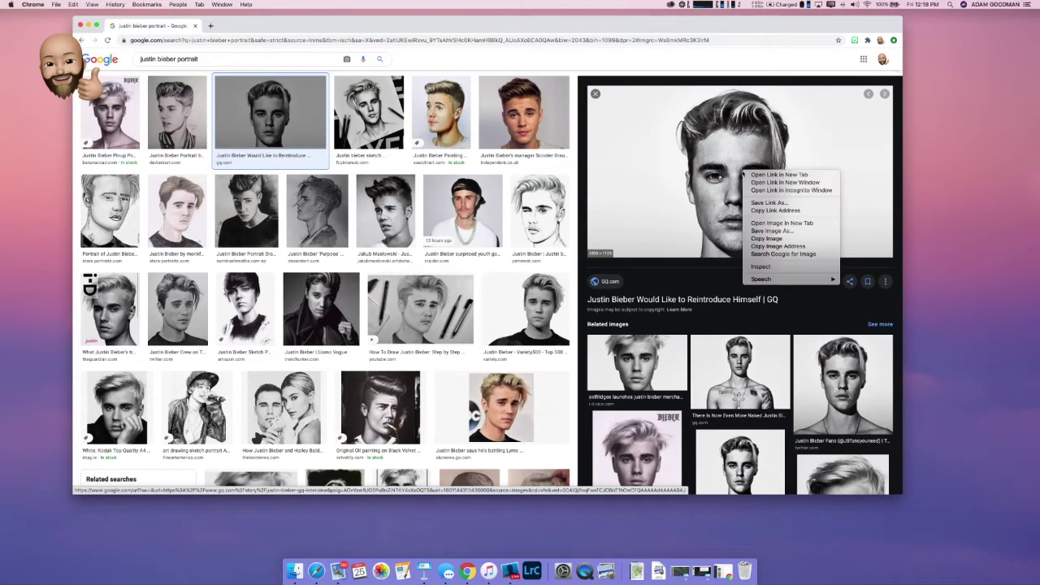
click(776, 238)
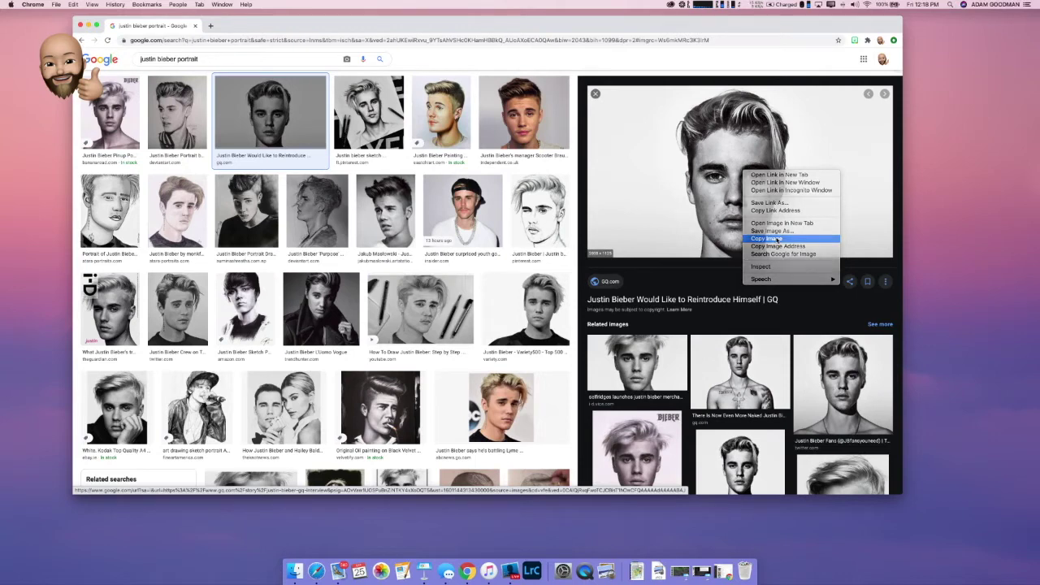
click(210, 26)
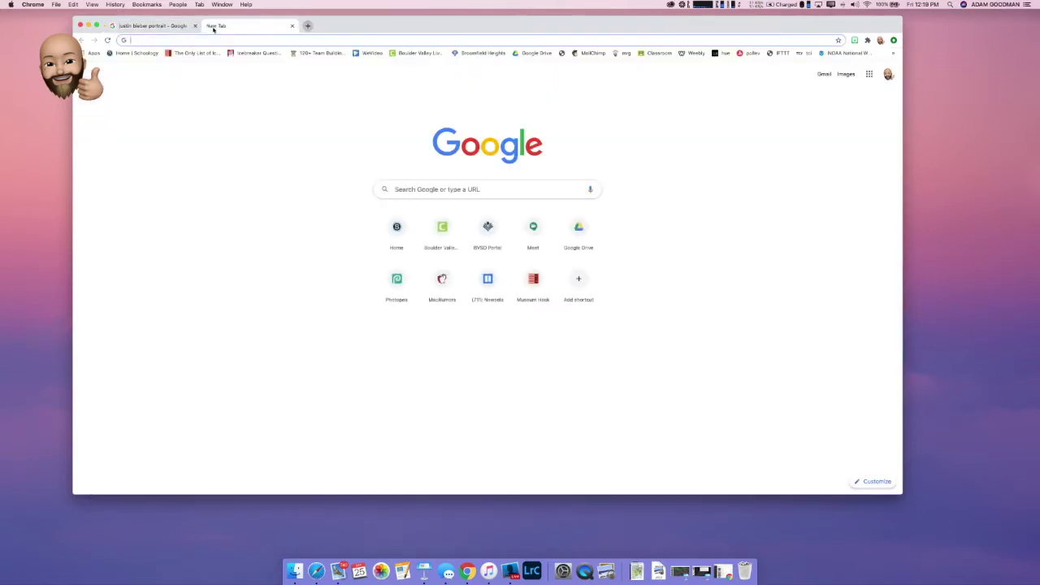
Step: Go to Photopea and create a 2000 × 1125 px project with a white background
text(photopea)
key(Return)
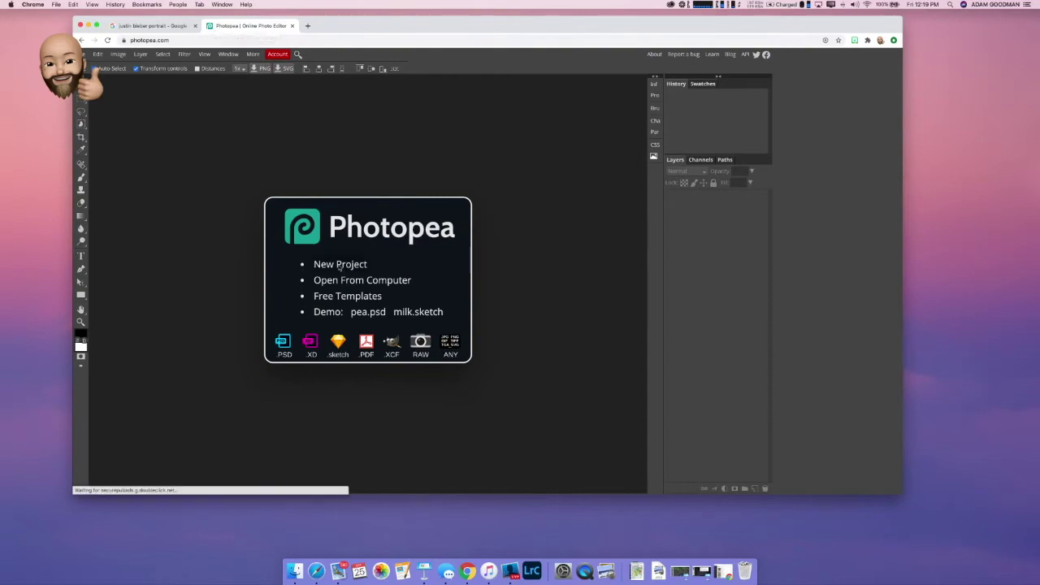
click(339, 265)
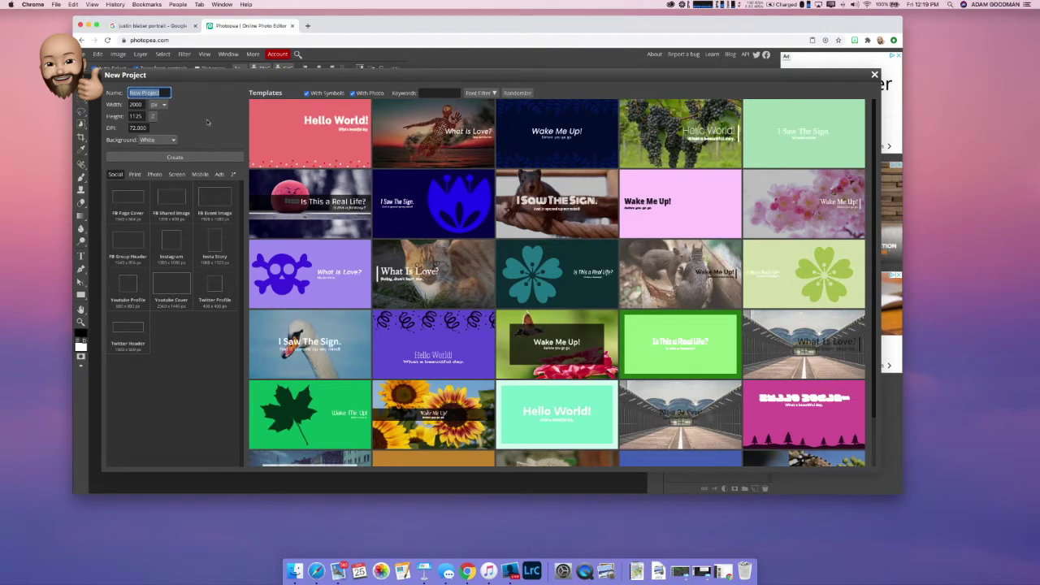
click(134, 104)
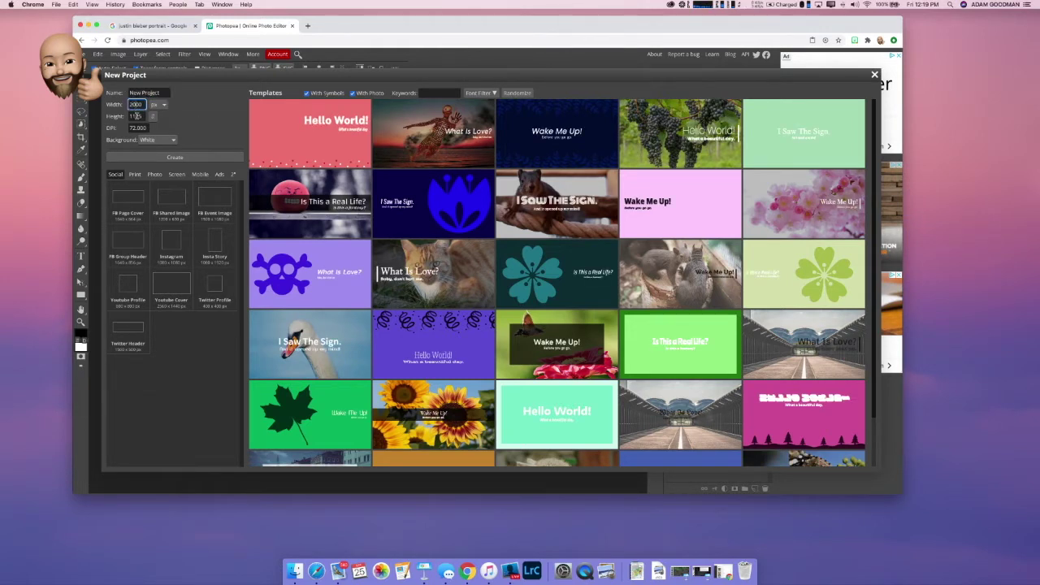
click(175, 157)
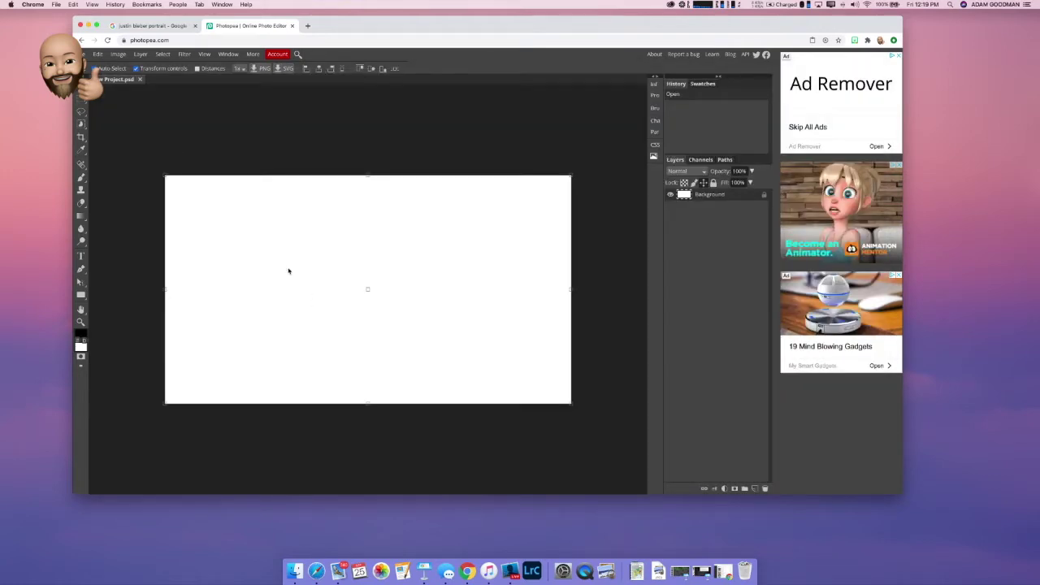
Step: Paste the GQ portrait as Layer 1 and desaturate it to greyscale
click(97, 54)
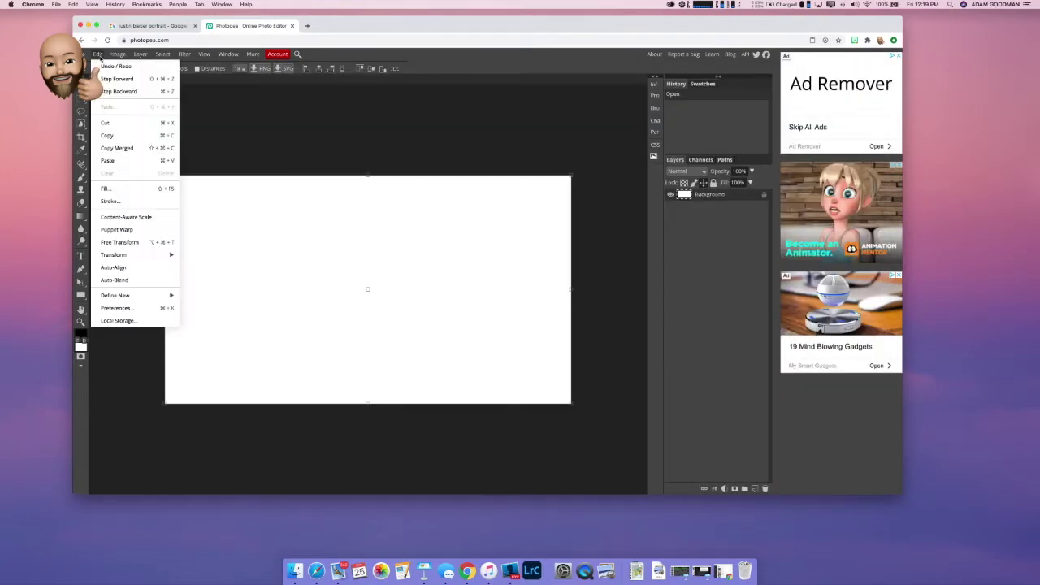
click(141, 158)
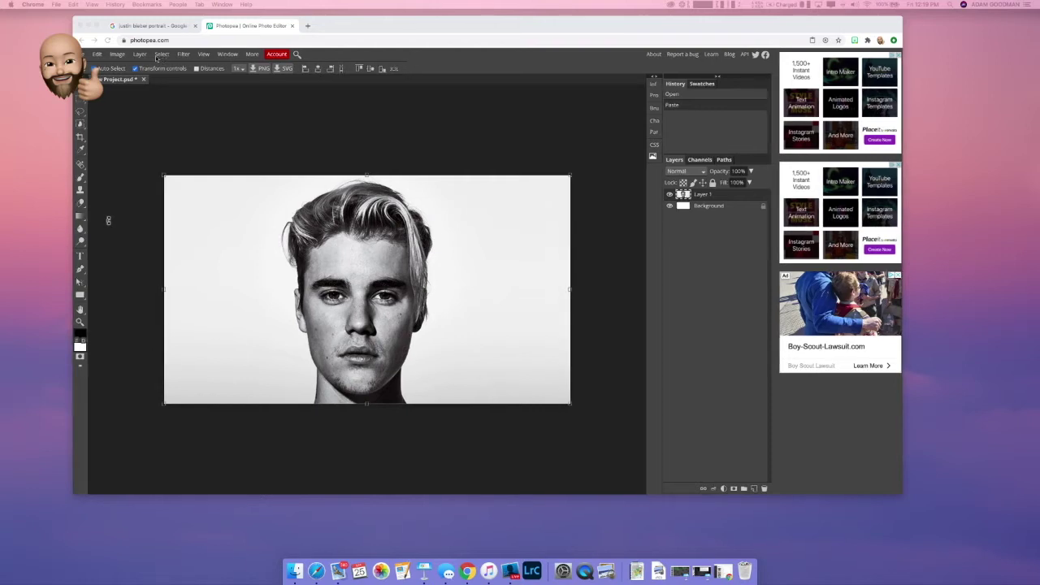
click(117, 56)
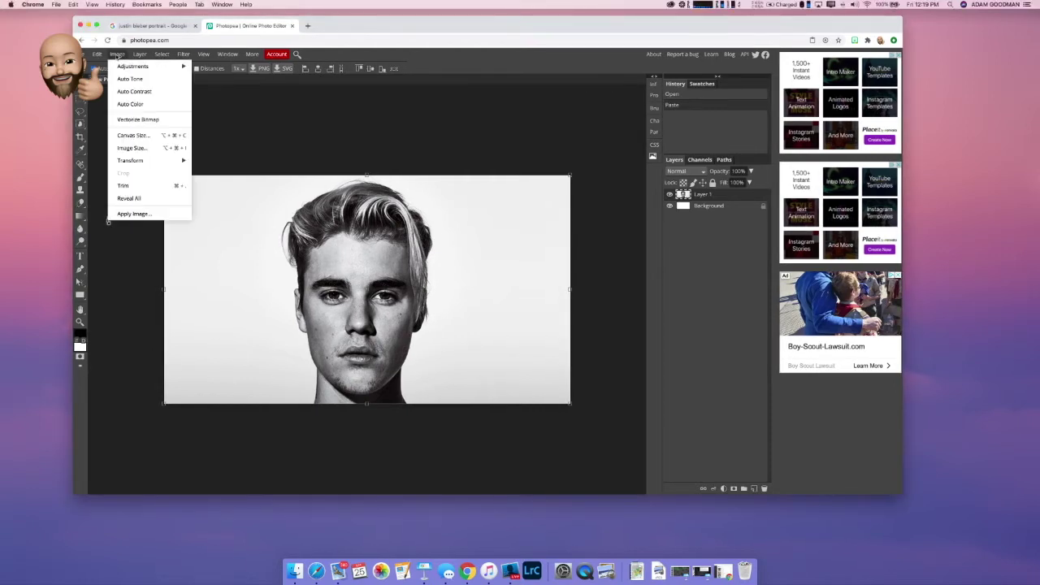
mouse_move(120, 65)
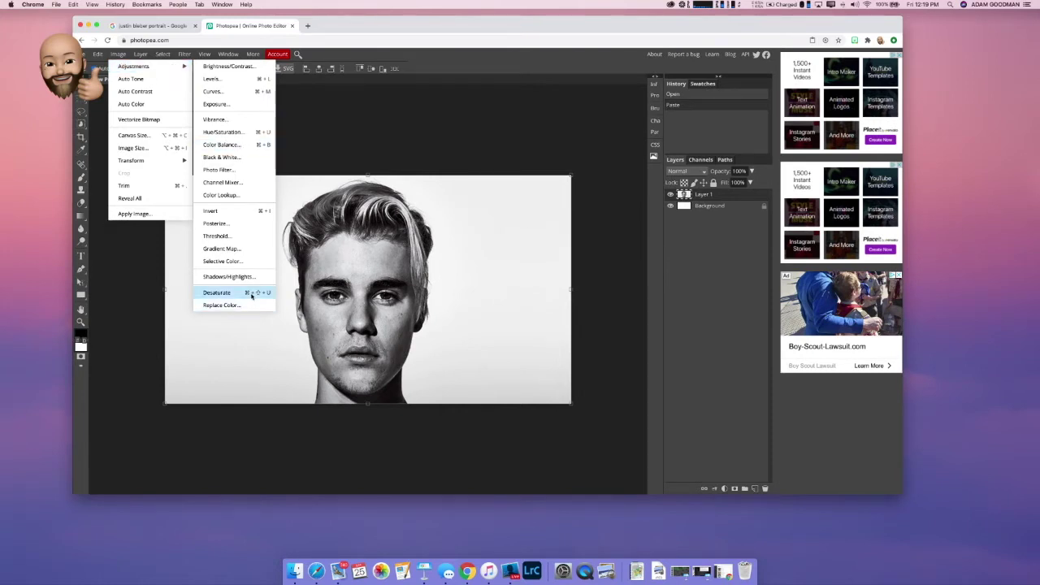
click(216, 293)
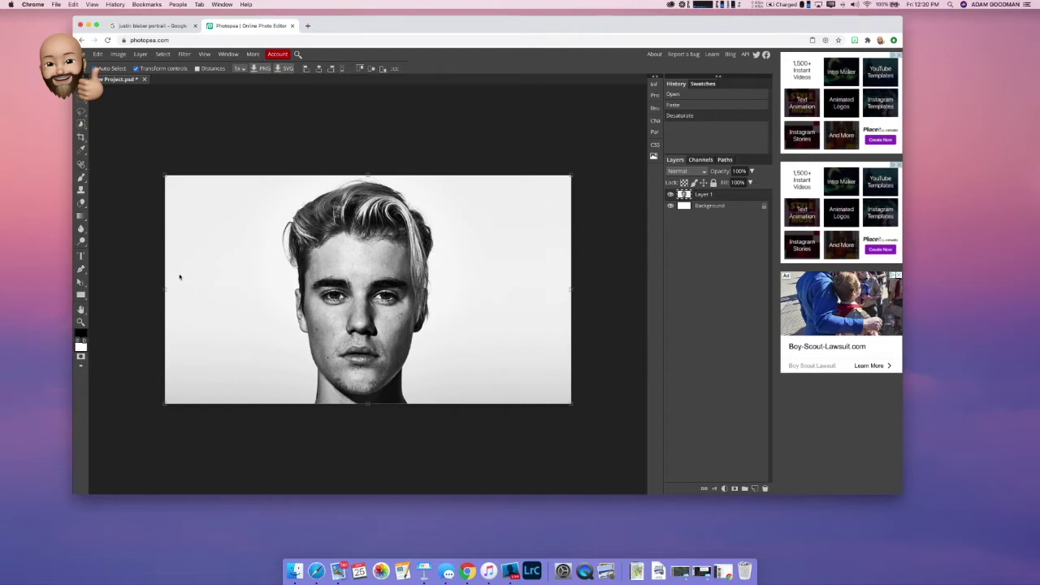
Step: Switch to the Object Selection tool from the selection tool flyout
click(80, 126)
right_click(80, 134)
click(81, 124)
right_click(80, 125)
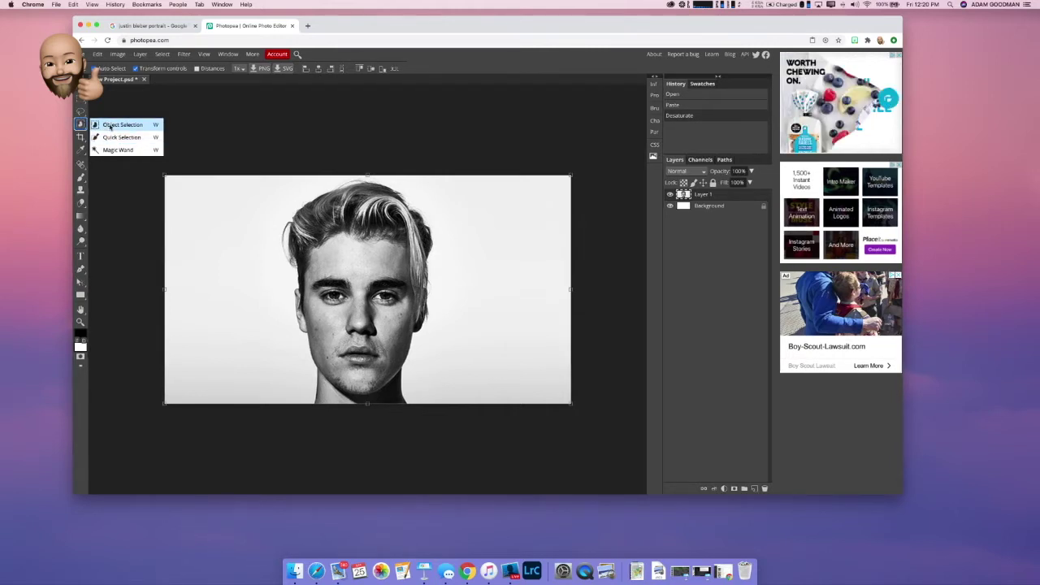
click(114, 124)
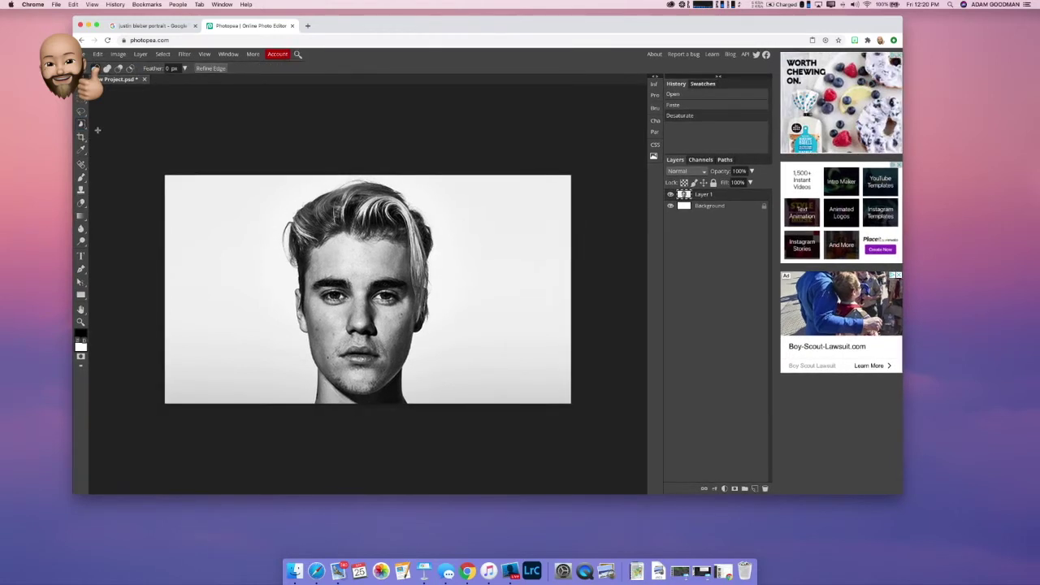
right_click(80, 124)
click(114, 126)
Step: Frame the head to select it, then bring the selection into Refine Edge
drag(256, 175, 461, 406)
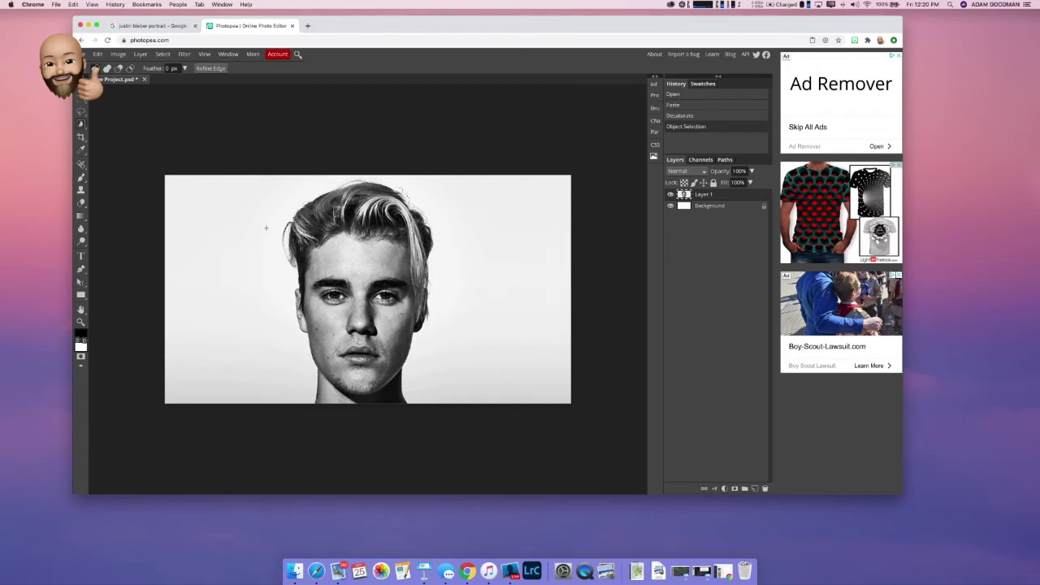
click(162, 54)
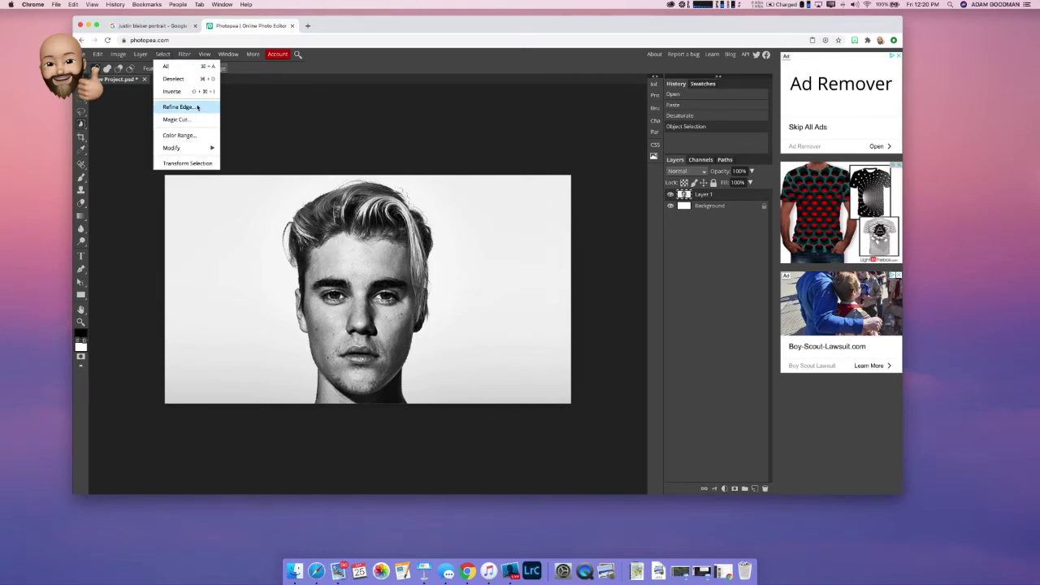
click(185, 107)
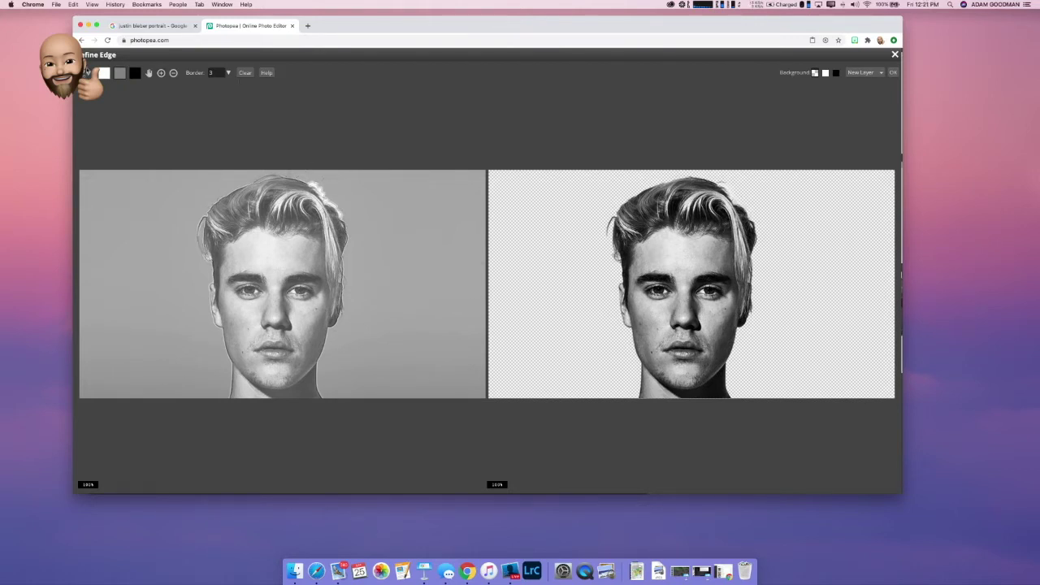
Step: Refine the hair edges with a 16 px brush and output the cut-out head to a new layer
click(88, 73)
mouse_move(128, 97)
mouse_down()
mouse_move(104, 97)
mouse_move(117, 95)
mouse_up()
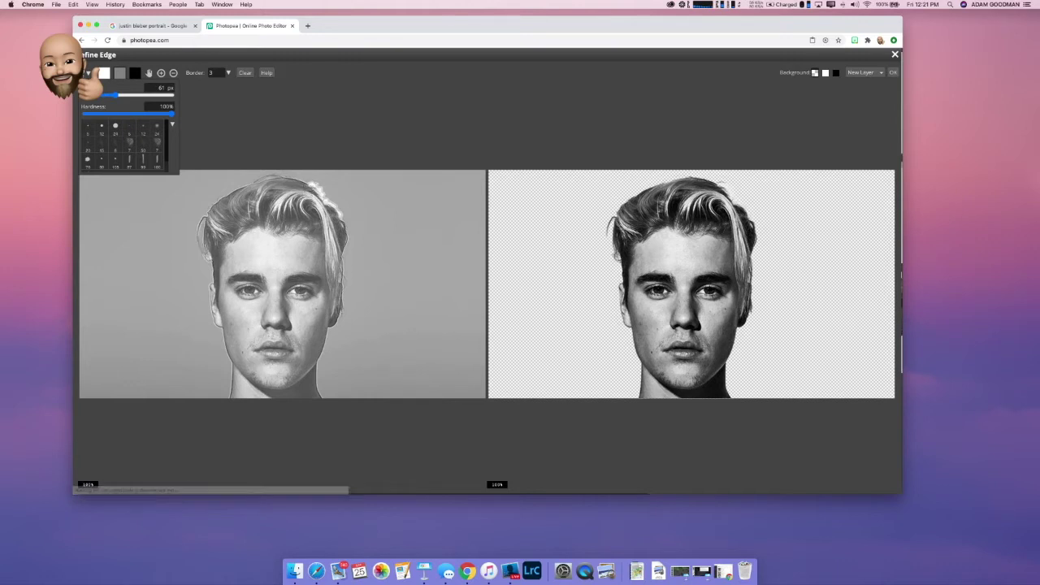
drag(309, 188, 342, 224)
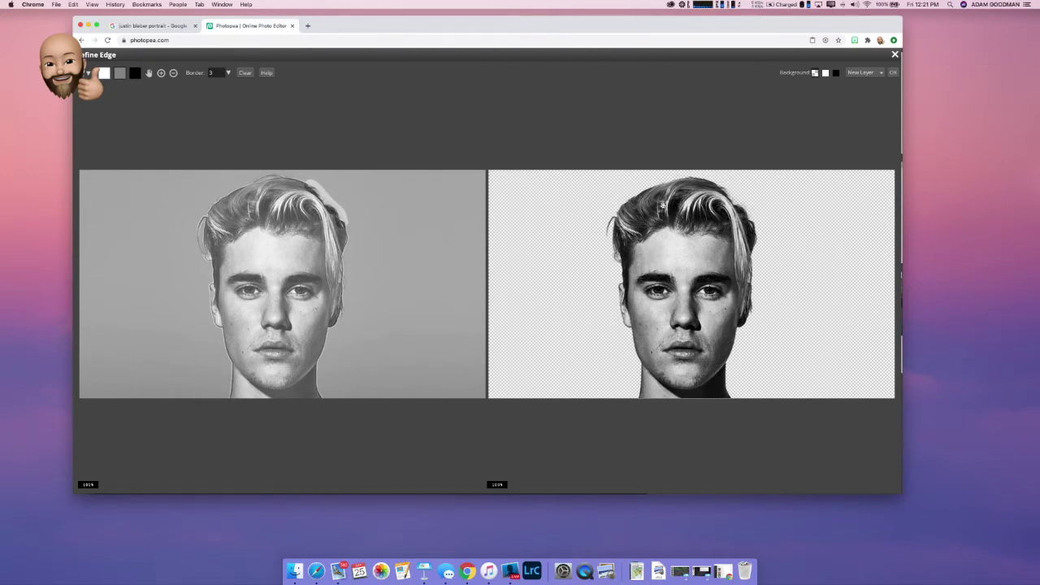
click(864, 73)
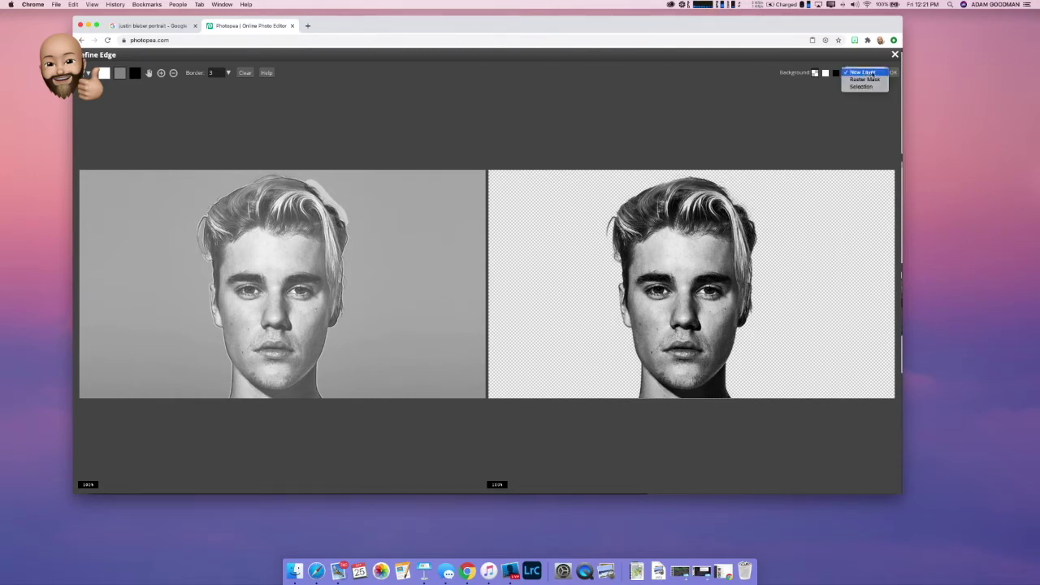
click(871, 73)
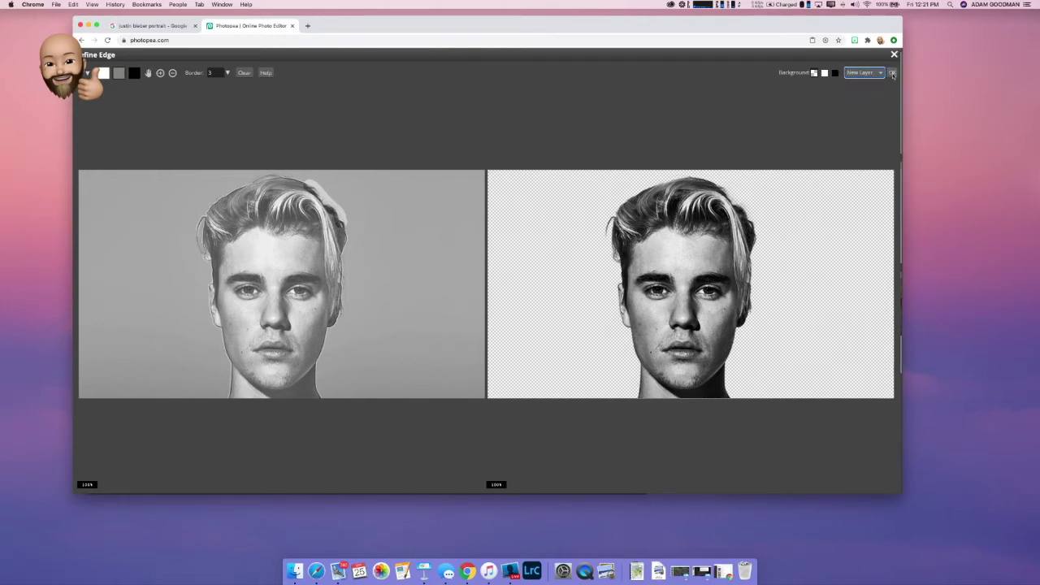
click(892, 73)
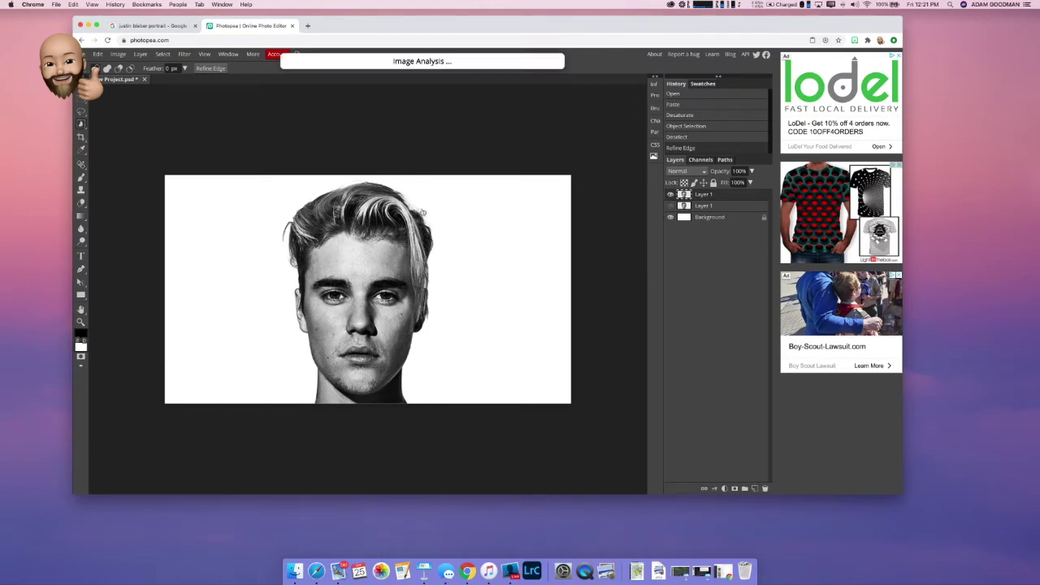
Step: Hide the white background layer and draw a rectangular selection around the cut-out head
click(670, 217)
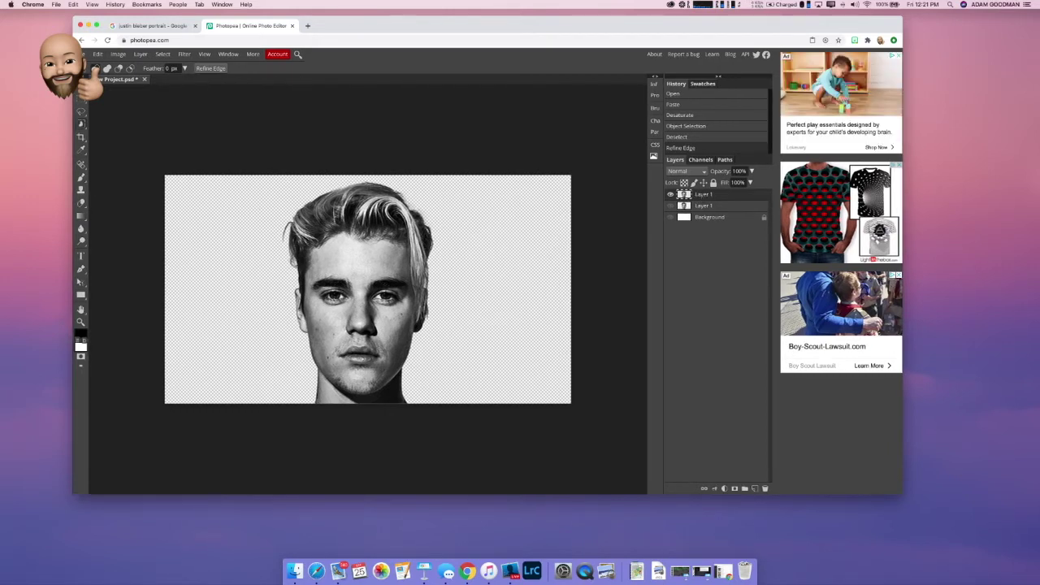
click(81, 101)
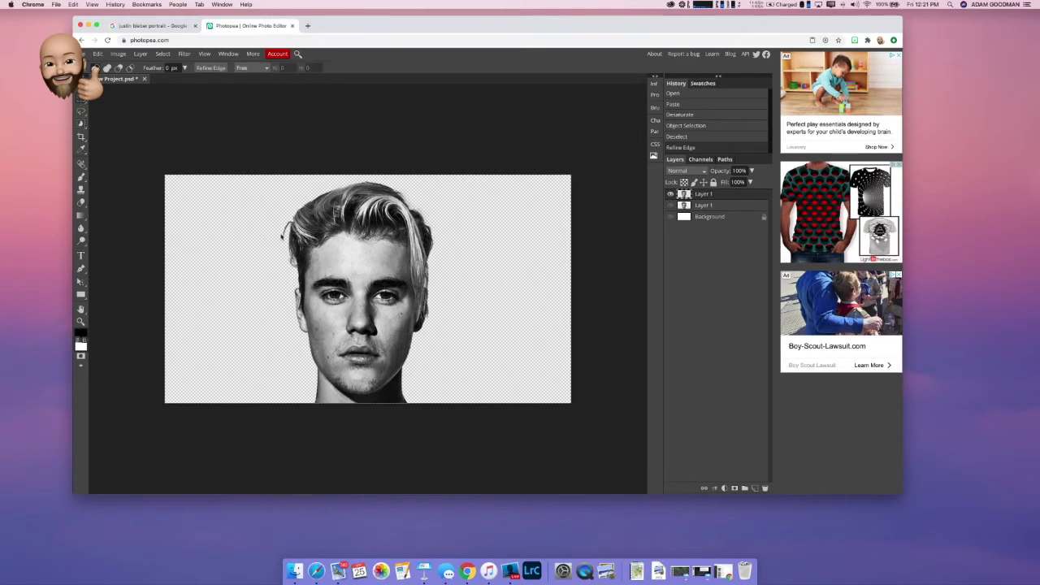
drag(257, 177, 461, 416)
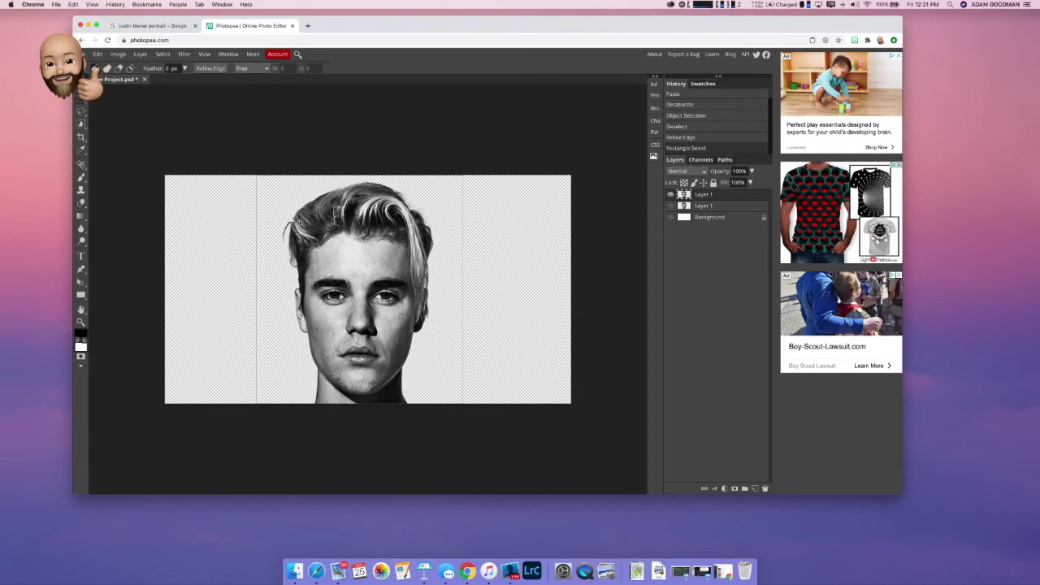
Step: Copy the selected cut-out head and open a new browser tab
click(97, 55)
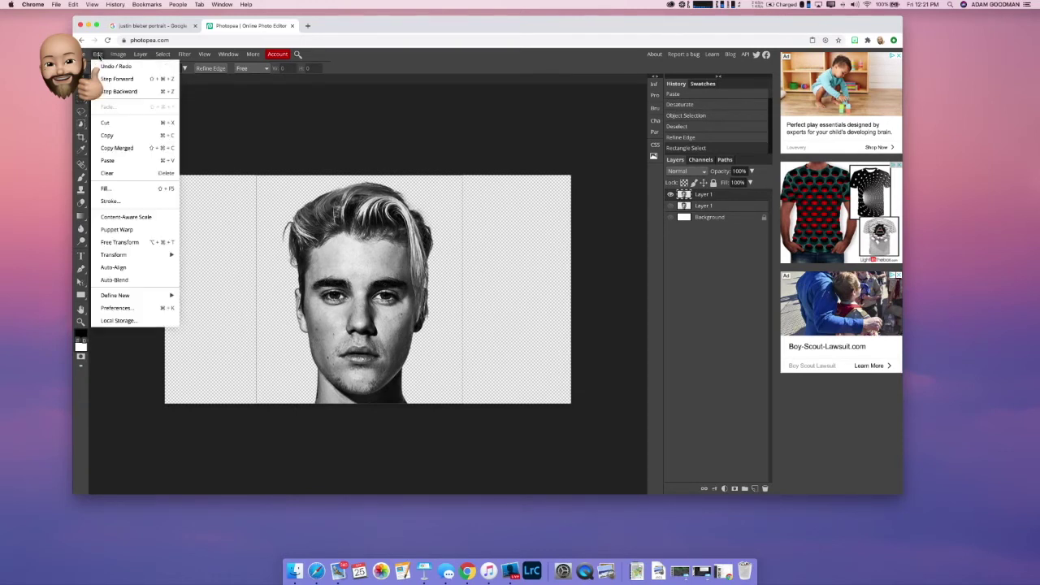
click(123, 139)
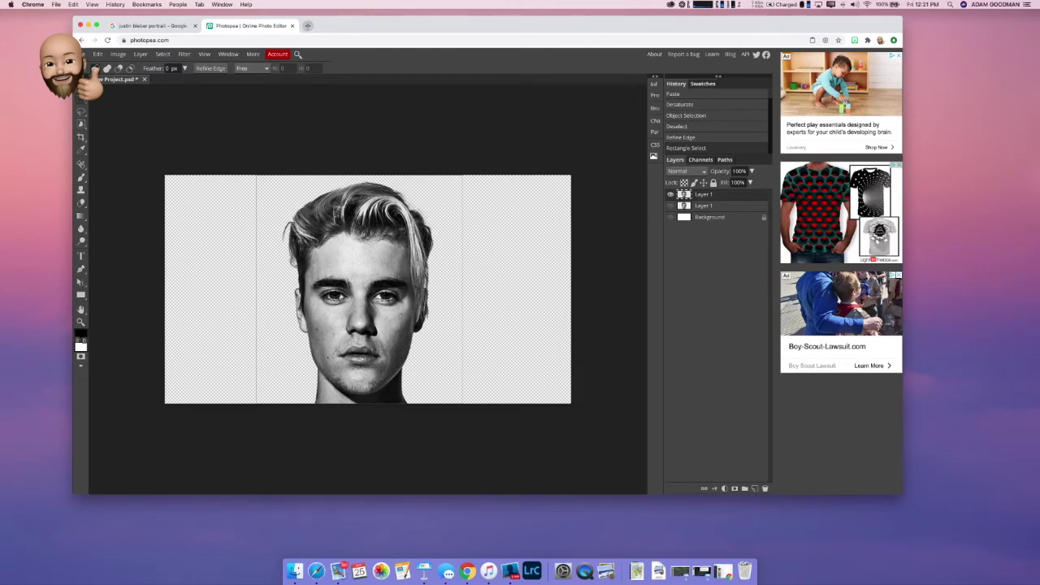
click(307, 25)
Step: Load Photopea and create a white 1080 × 1500 px portrait-shaped project
text(photo)
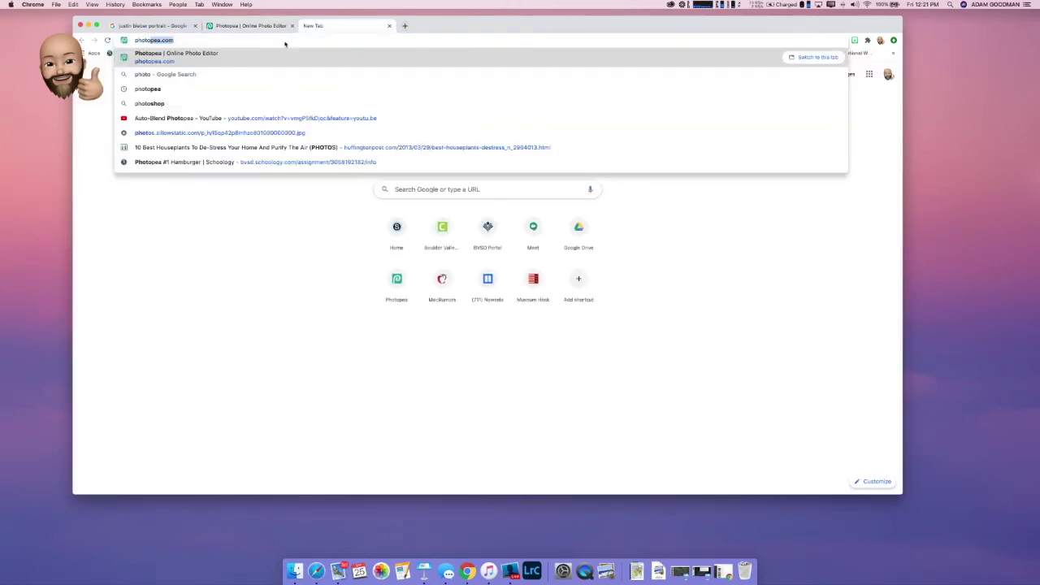
key(Return)
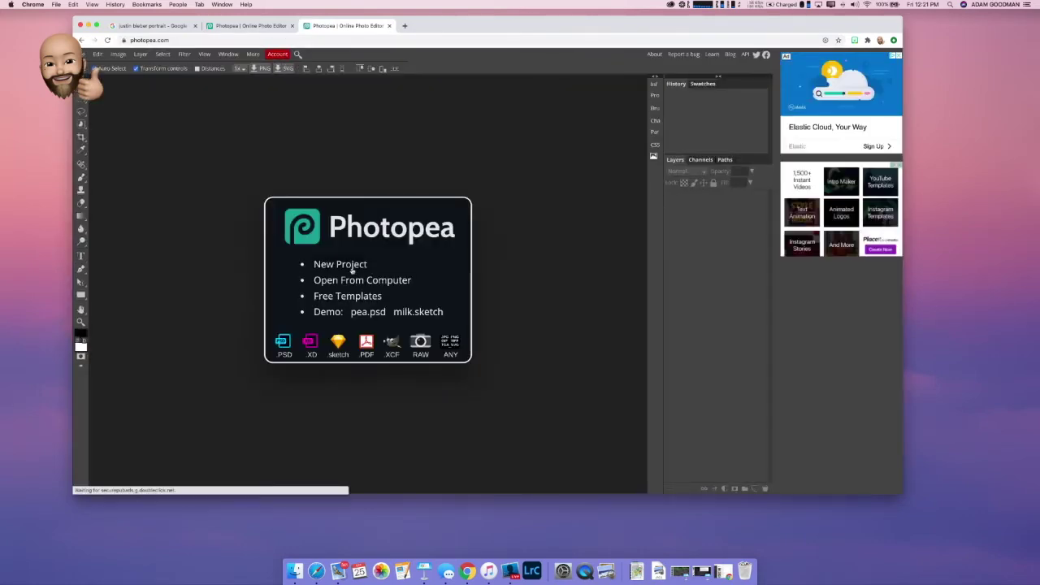
click(352, 267)
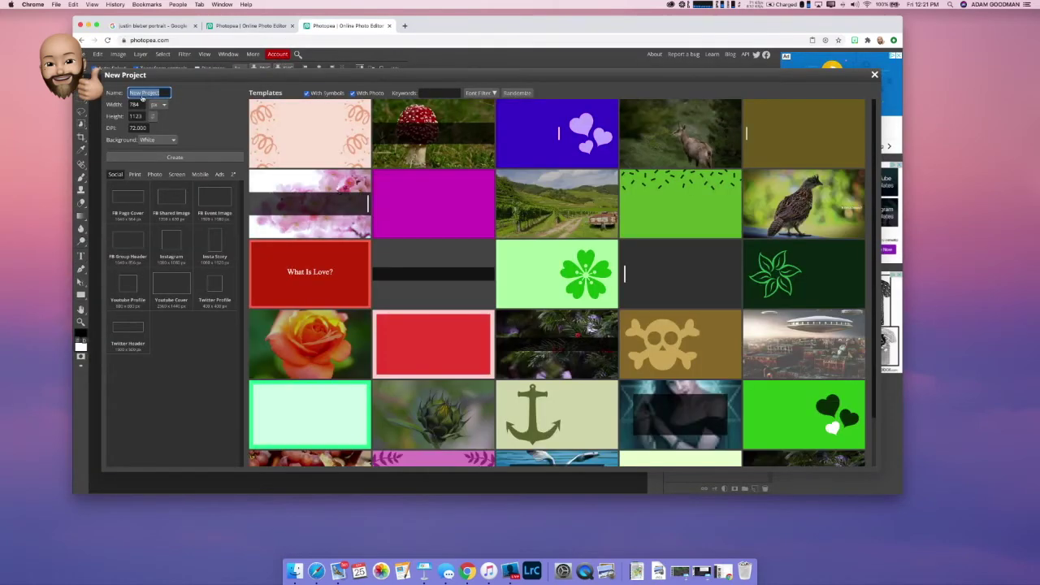
text(10)
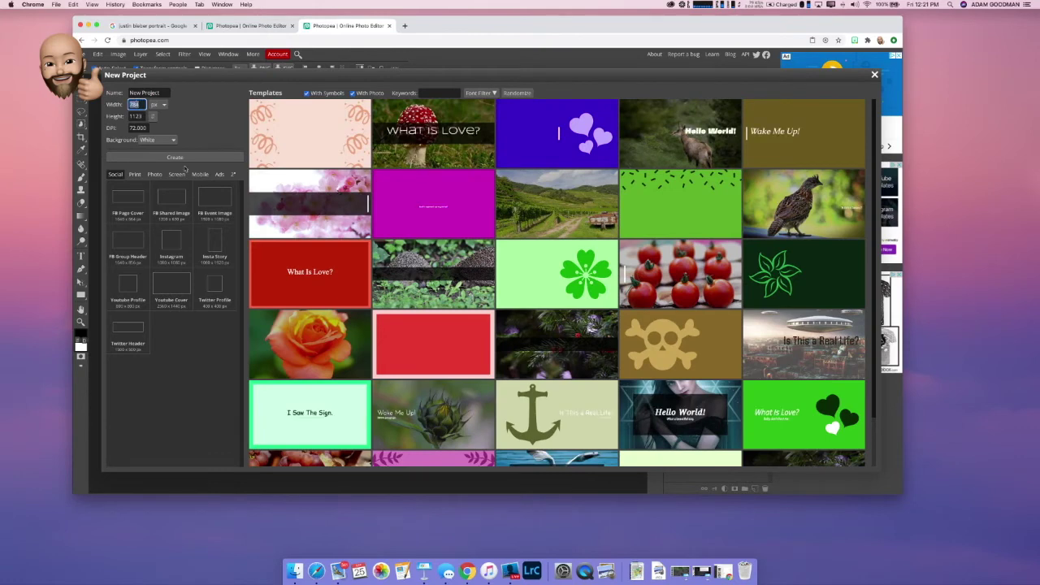
text(80)
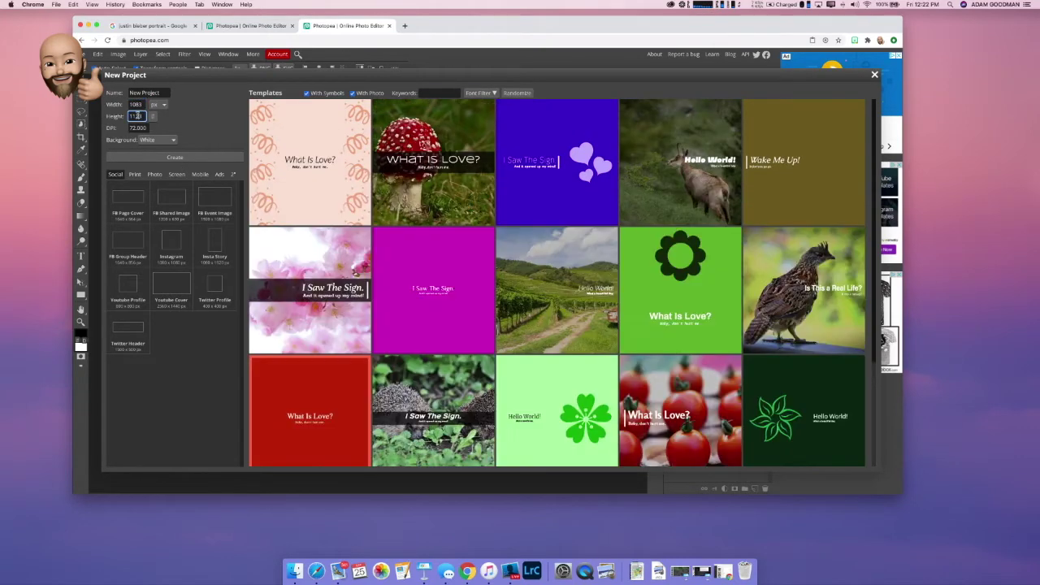
click(137, 116)
text(1500)
click(174, 156)
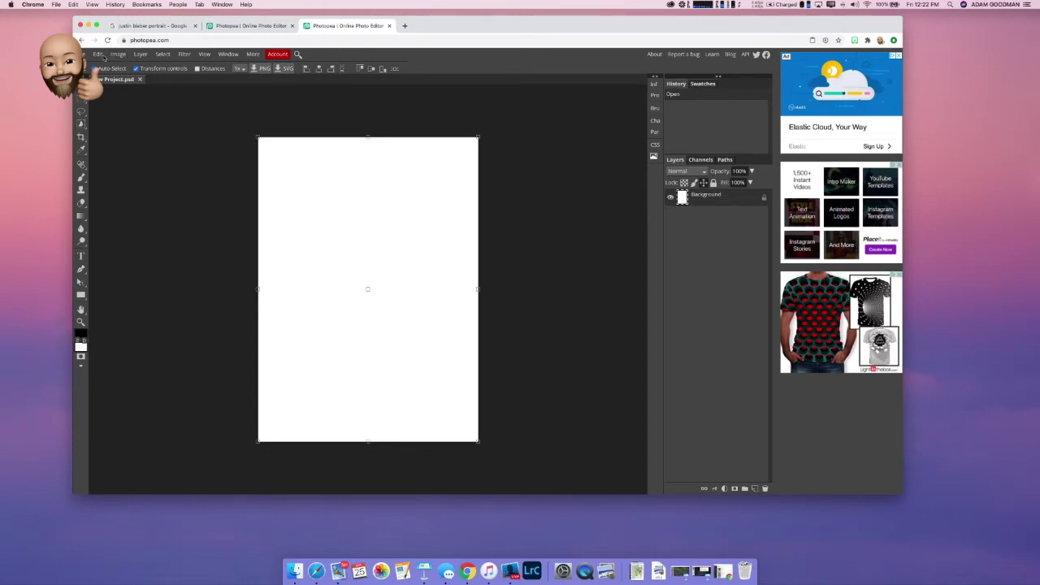
click(98, 54)
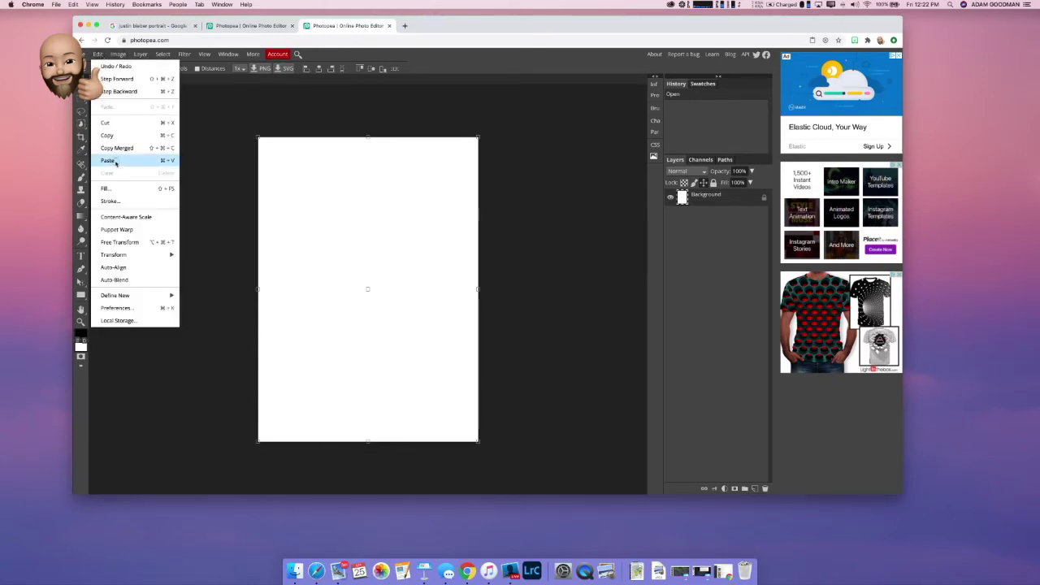
Step: Paste the cut-out head and scale it to about 139% so the face fills the canvas
click(115, 161)
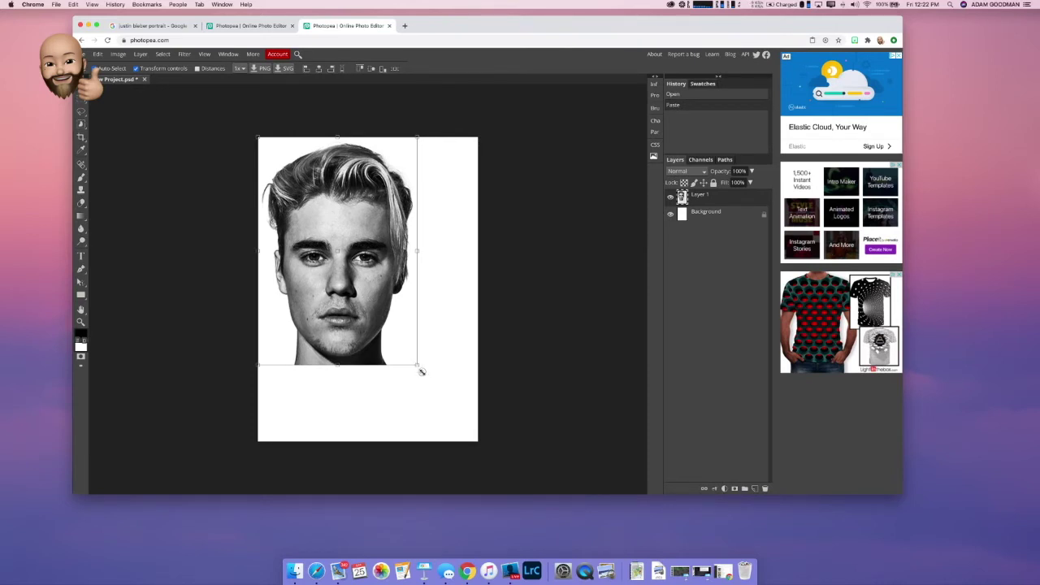
mouse_move(418, 366)
mouse_down()
mouse_move(481, 452)
mouse_move(411, 354)
mouse_up()
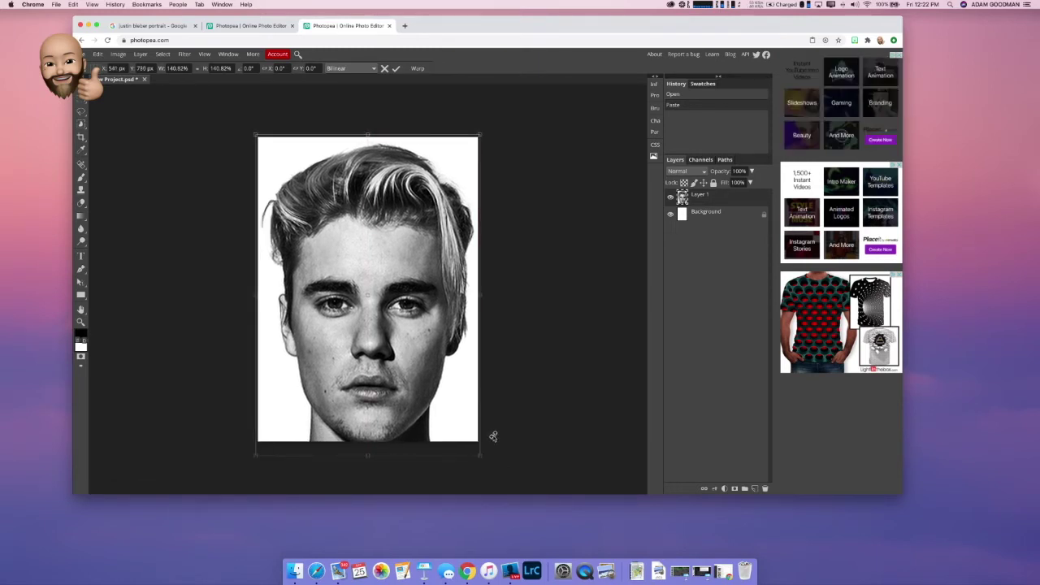
drag(479, 459, 482, 457)
drag(376, 420, 375, 412)
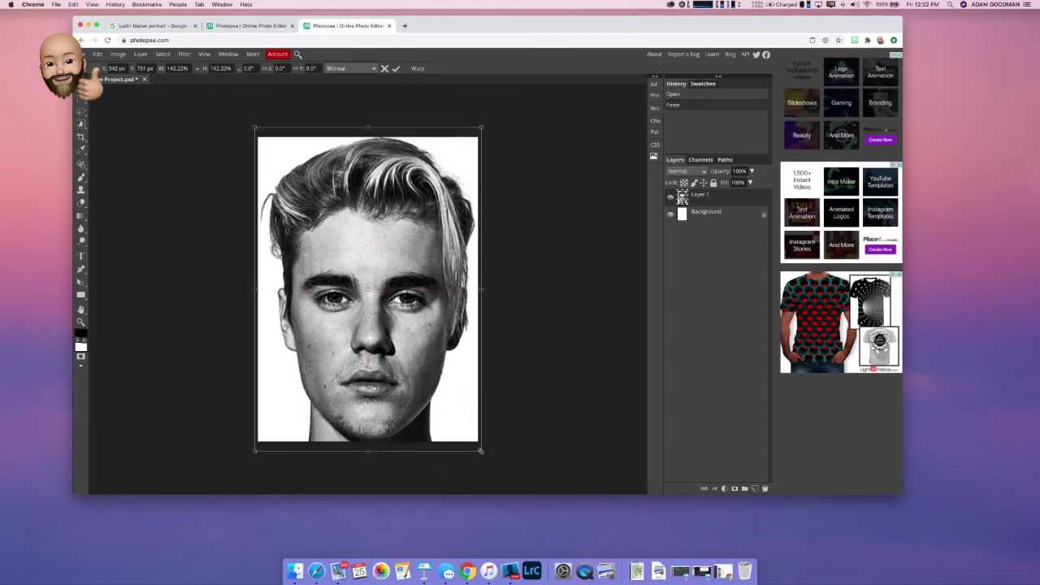
drag(480, 452, 476, 443)
drag(404, 368, 407, 374)
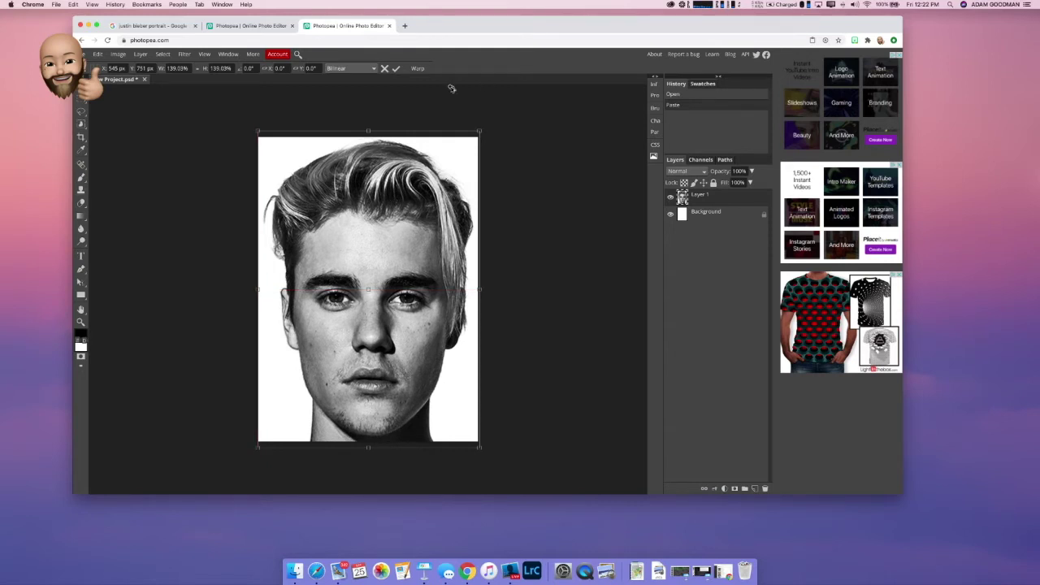
click(396, 69)
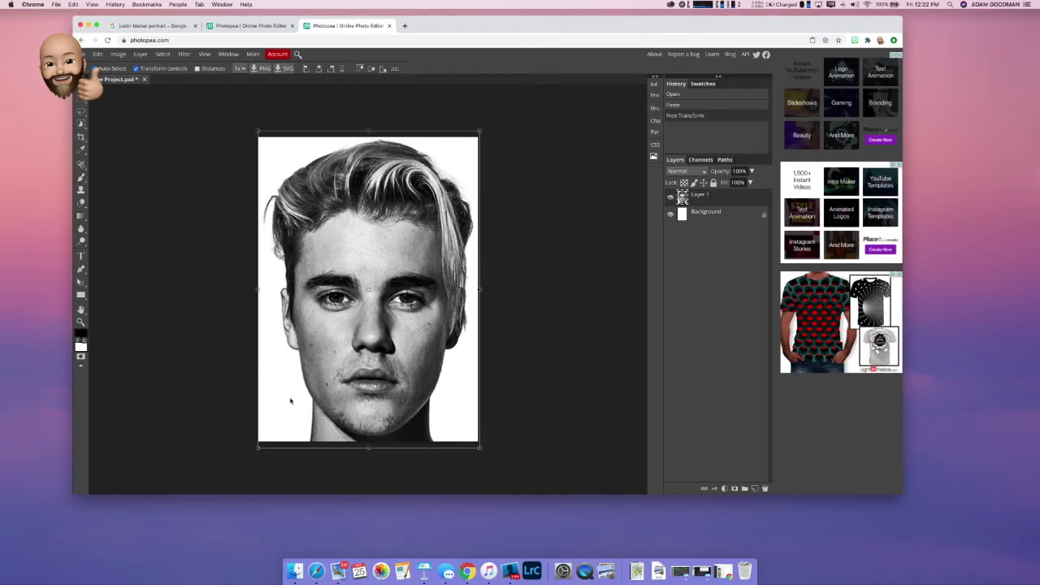
Step: Set the foreground colour to black and fill the Background layer with it
click(80, 333)
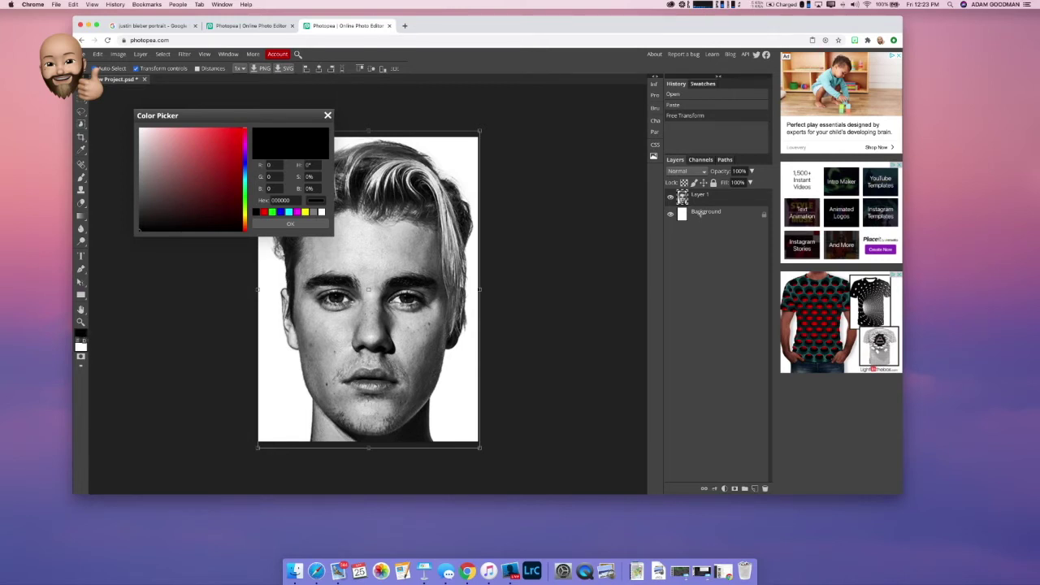
click(699, 213)
key(alt+BackSpace)
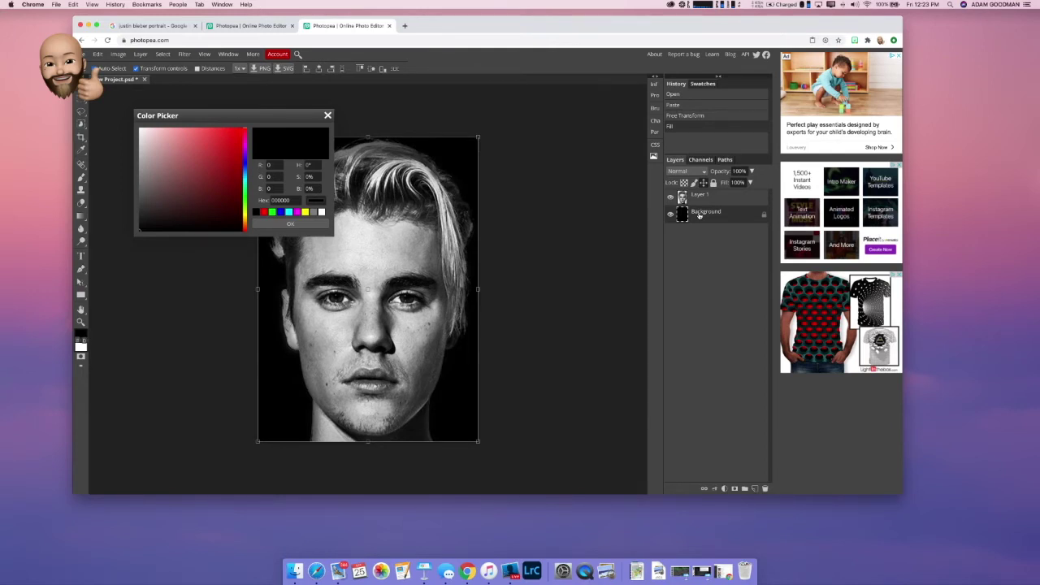
click(327, 116)
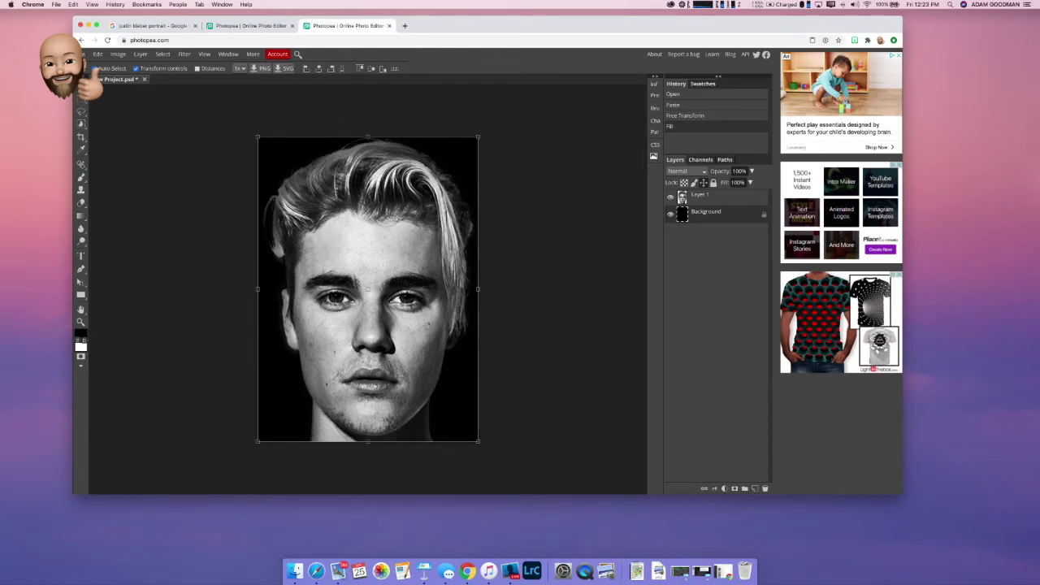
Step: Add an empty Layer 2 above the portrait and make it the active layer
click(244, 109)
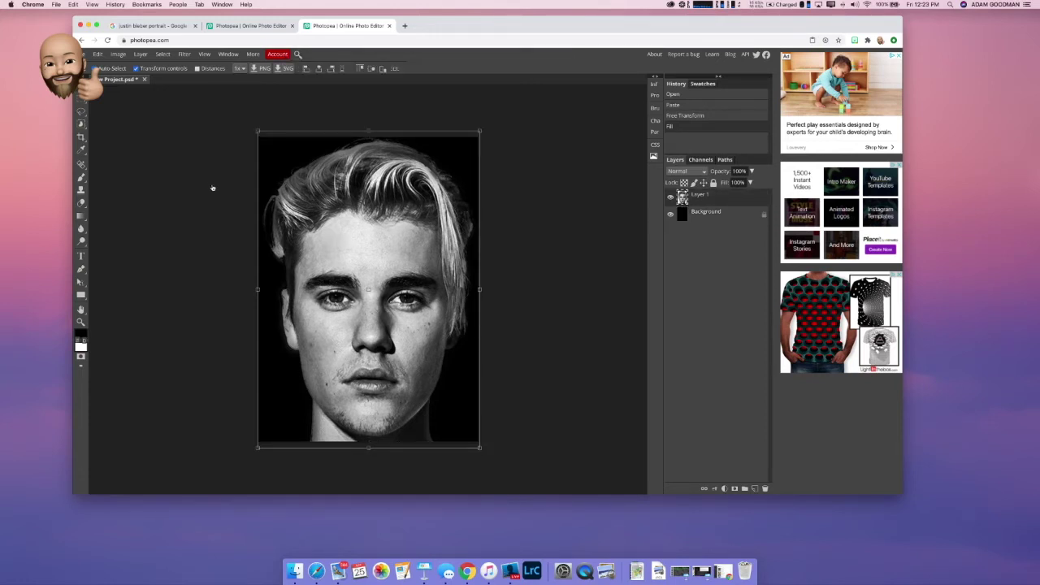
click(755, 489)
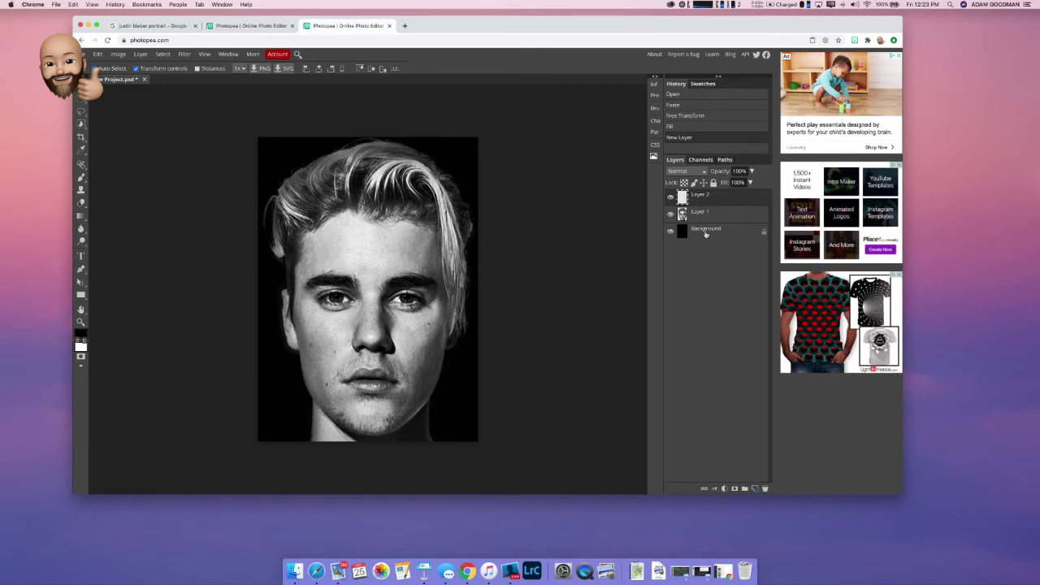
click(705, 232)
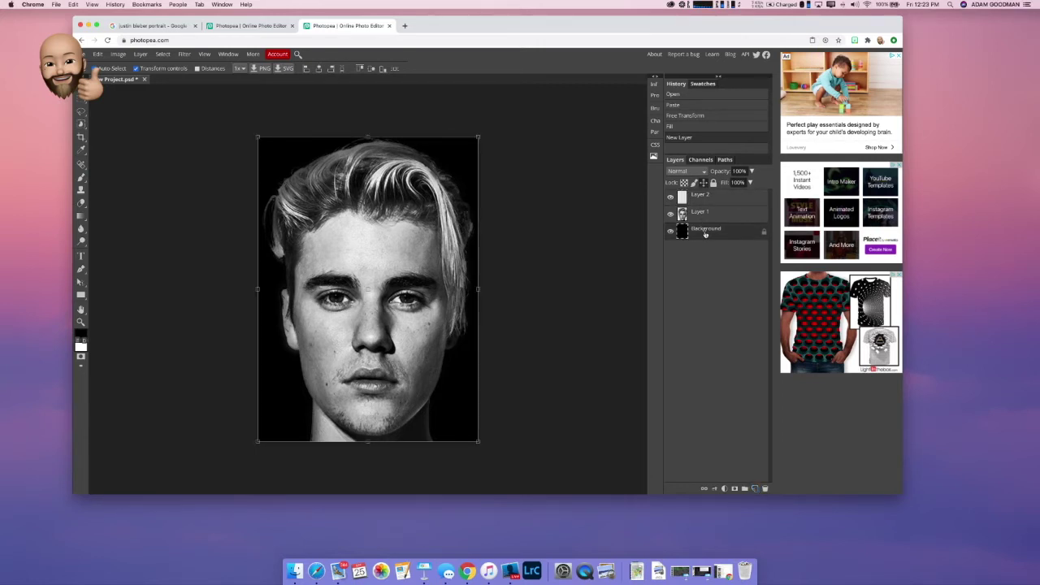
click(707, 213)
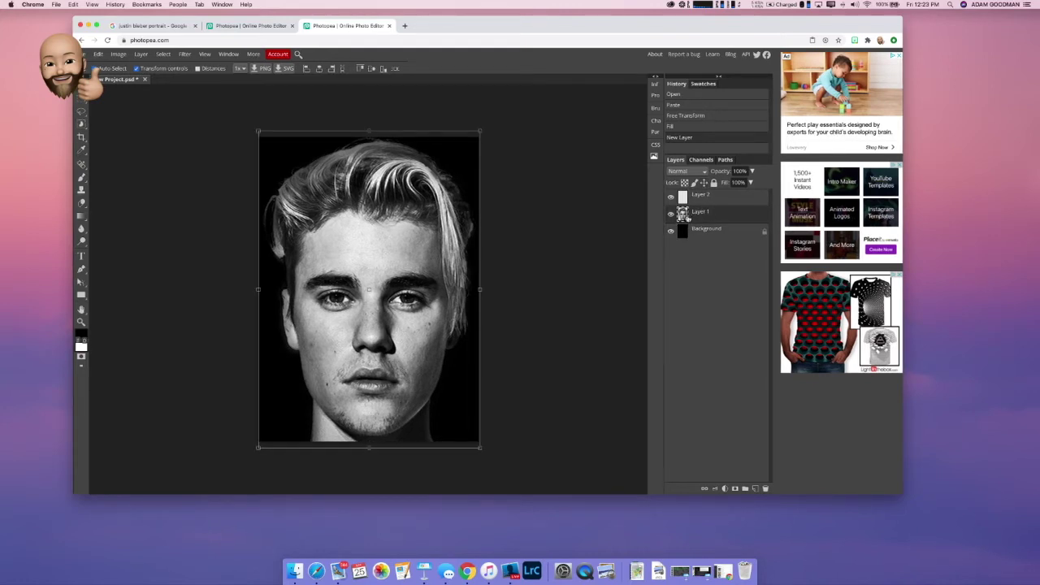
click(712, 199)
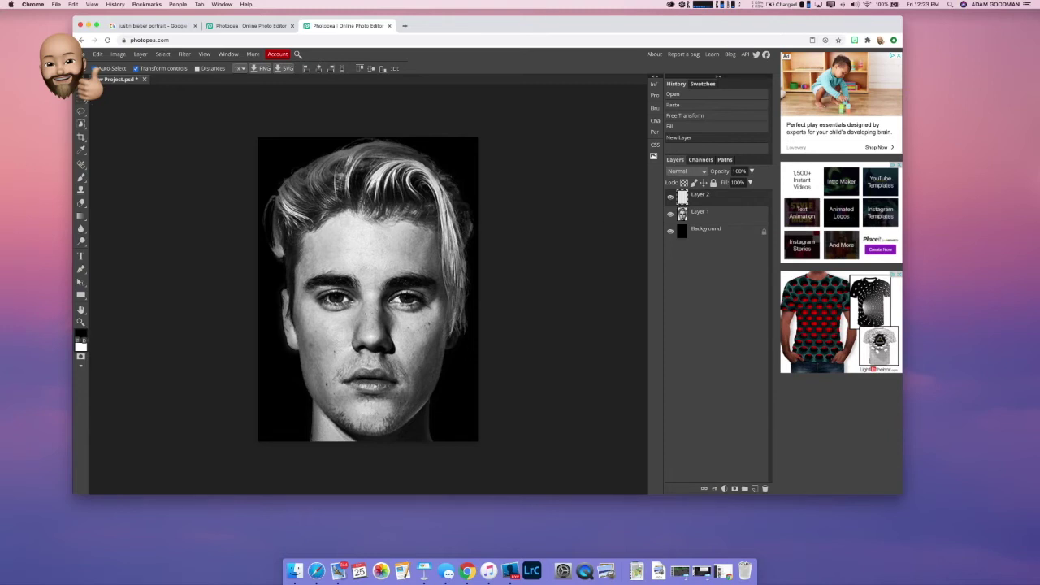
Step: Marquee-select the canvas's left half and fill it with black
key(m)
drag(258, 137, 372, 444)
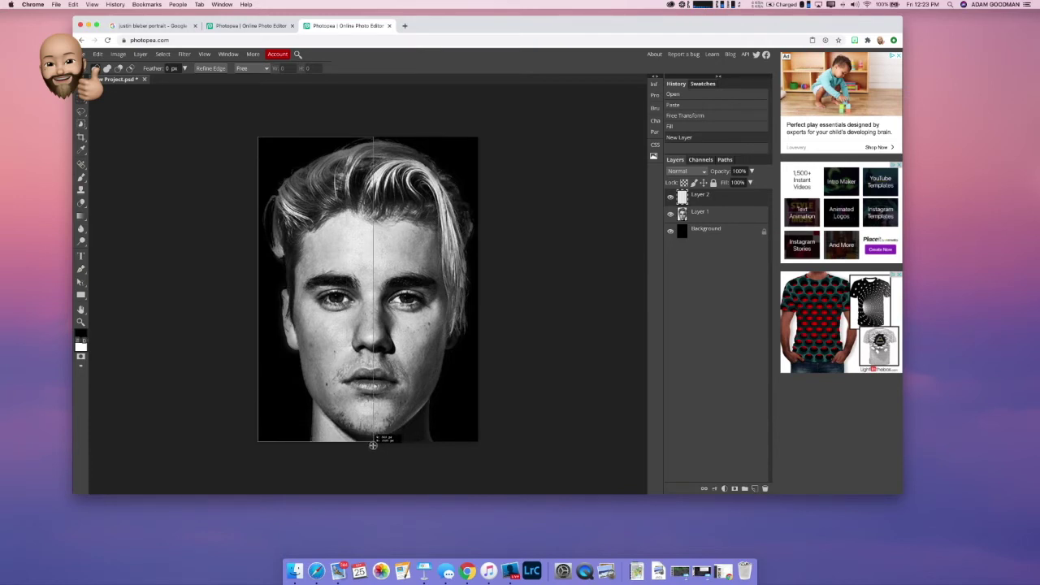
drag(373, 445, 373, 444)
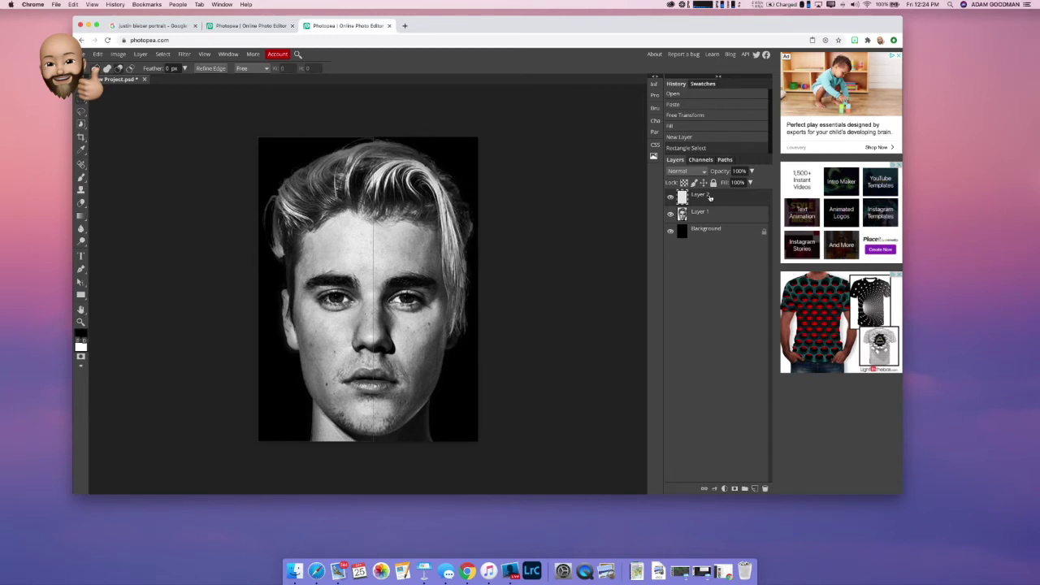
key(alt+BackSpace)
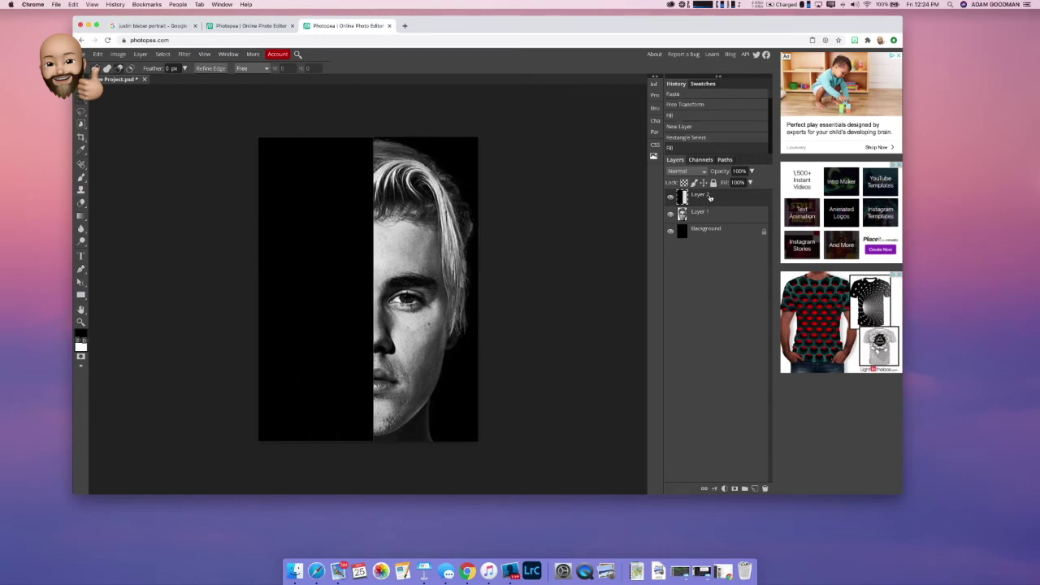
Step: Hide and reshow the portrait and background layers to check the black fill
click(670, 213)
click(670, 230)
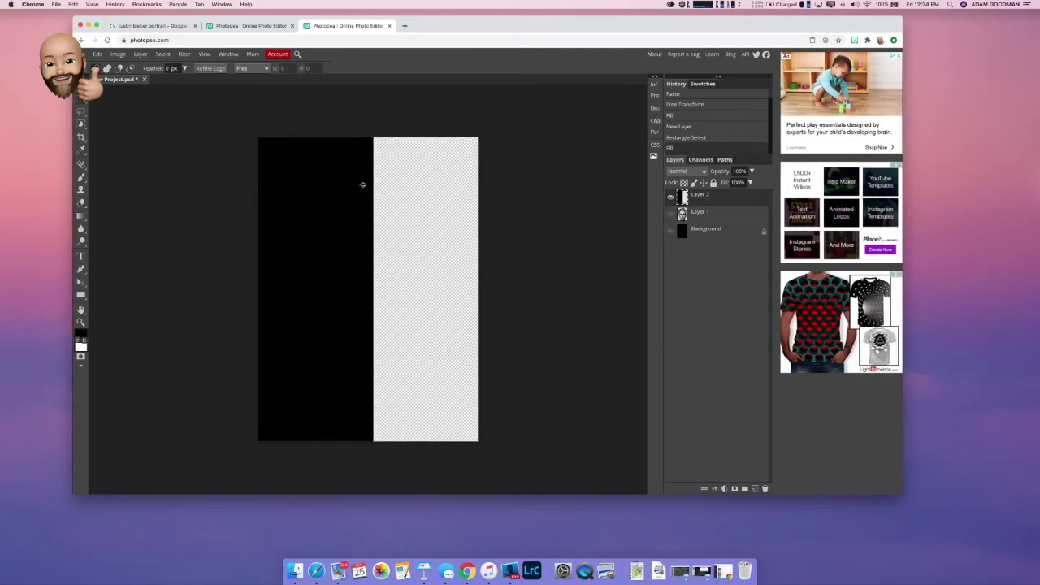
click(671, 212)
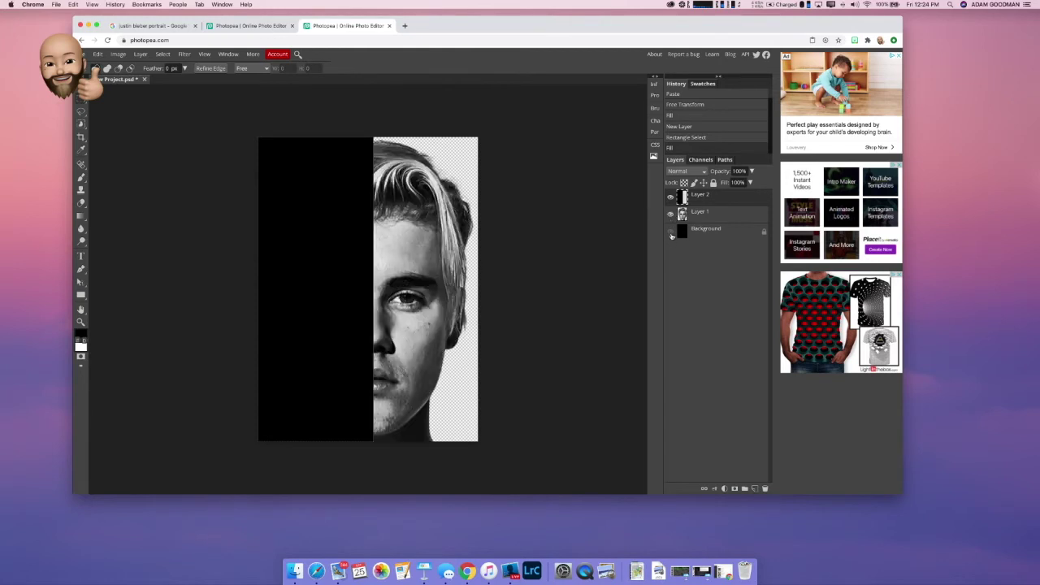
click(670, 231)
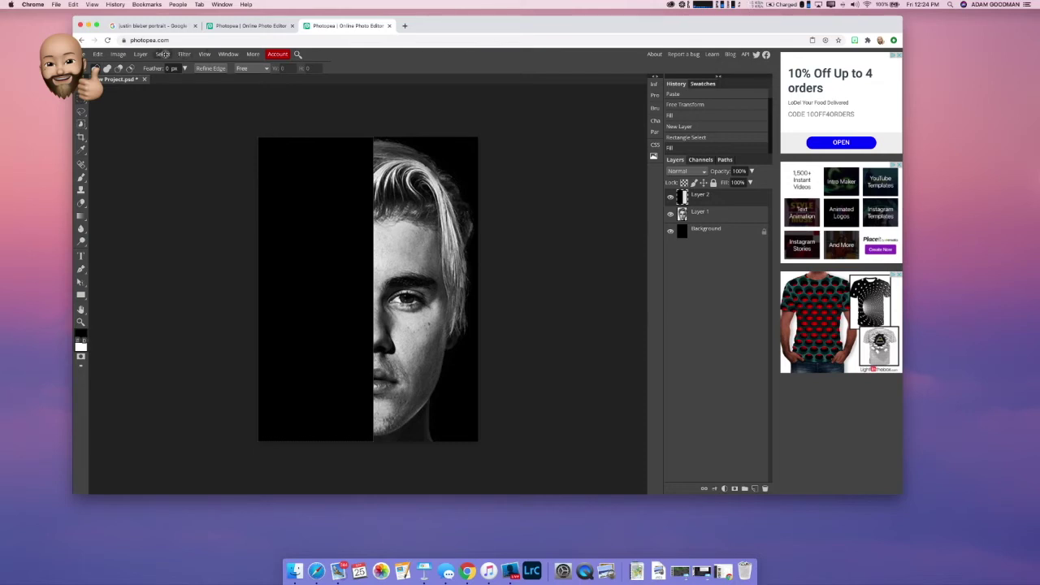
click(166, 54)
Step: Deselect, then choose the Type tool with the Bebas font
click(173, 79)
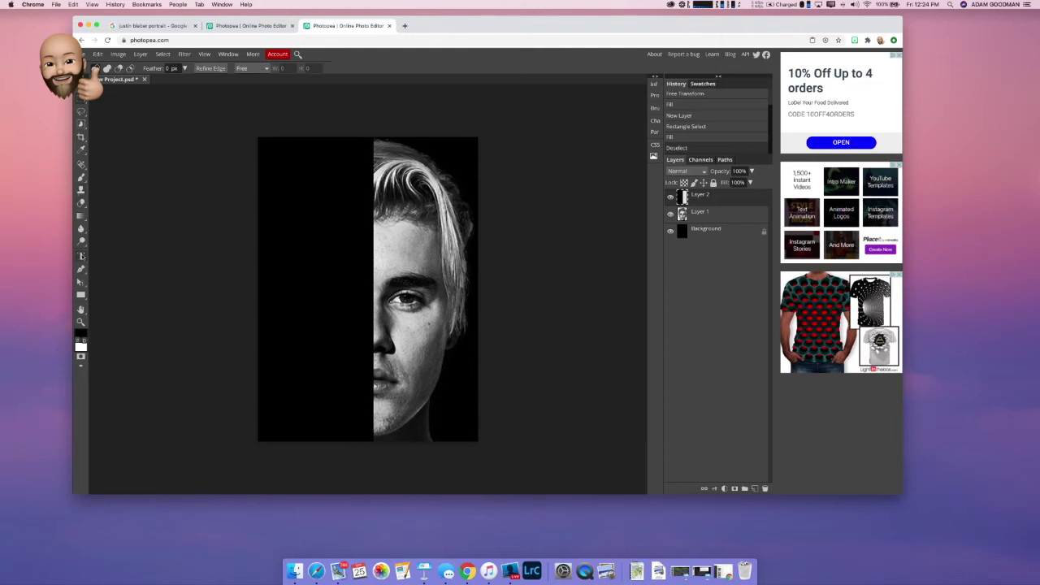
click(81, 257)
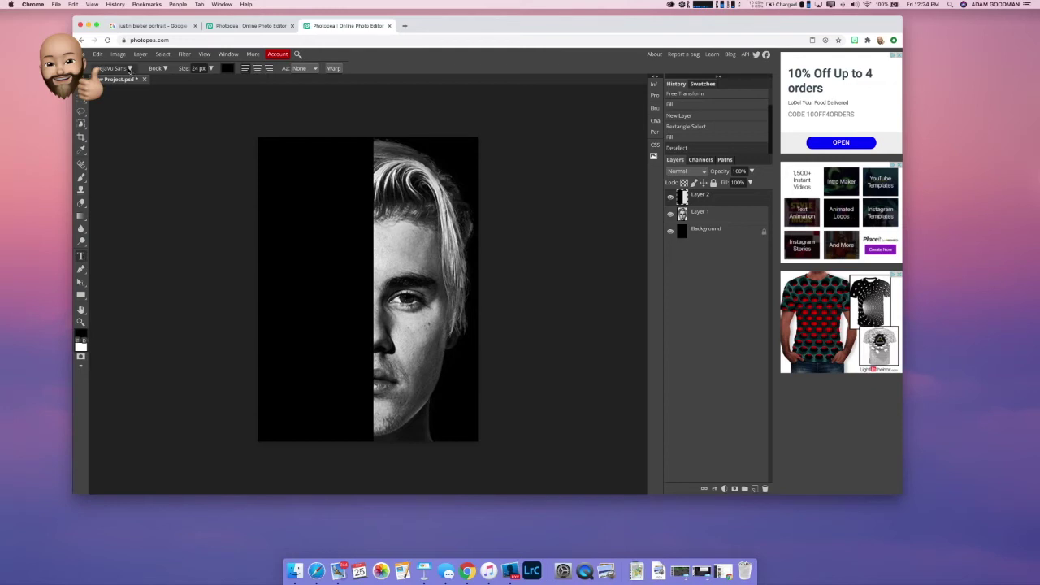
click(129, 69)
scroll(138, 179, up, 1)
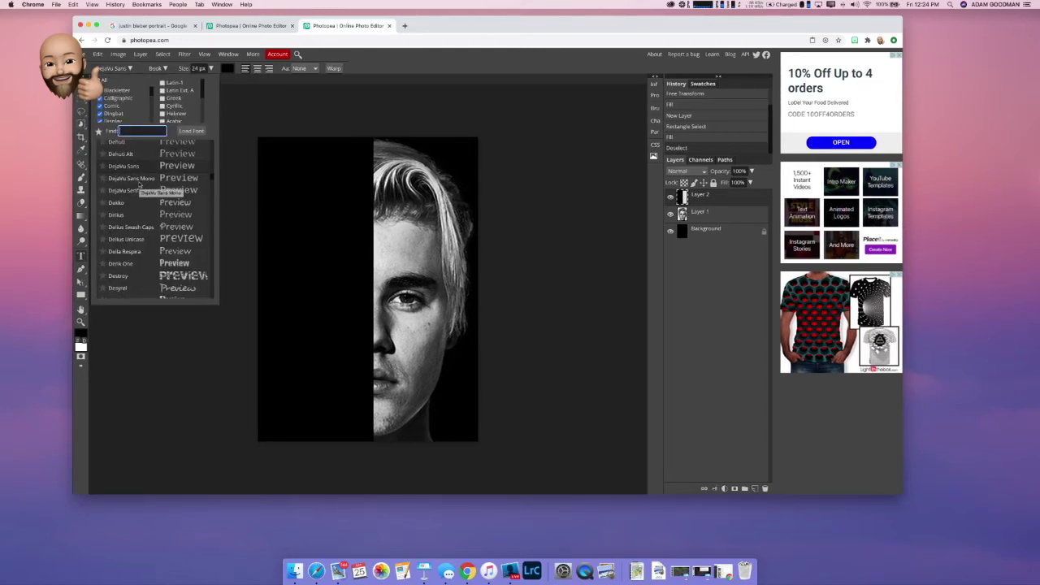
scroll(138, 185, up, 10)
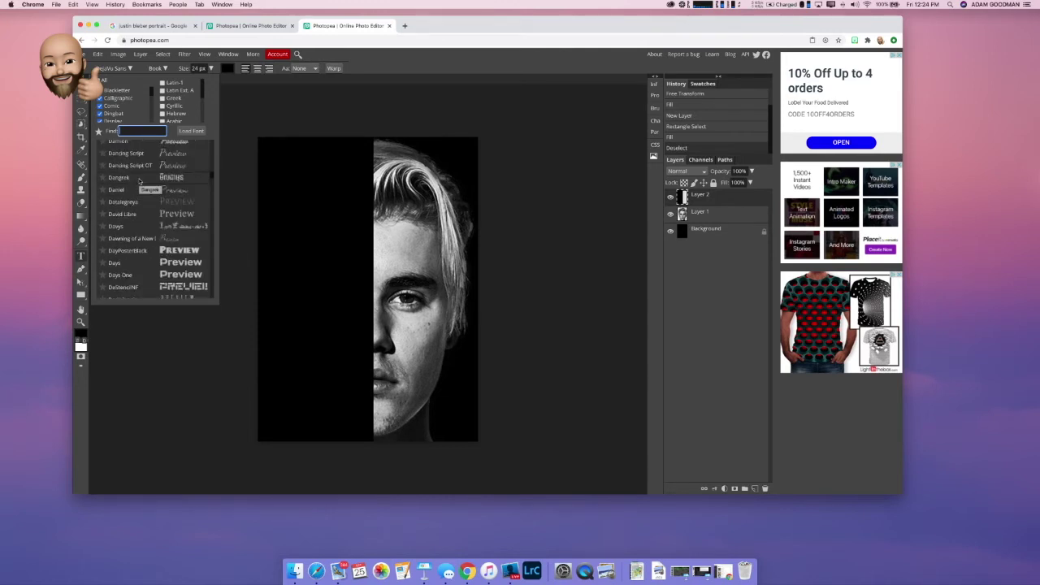
scroll(139, 183, up, 10)
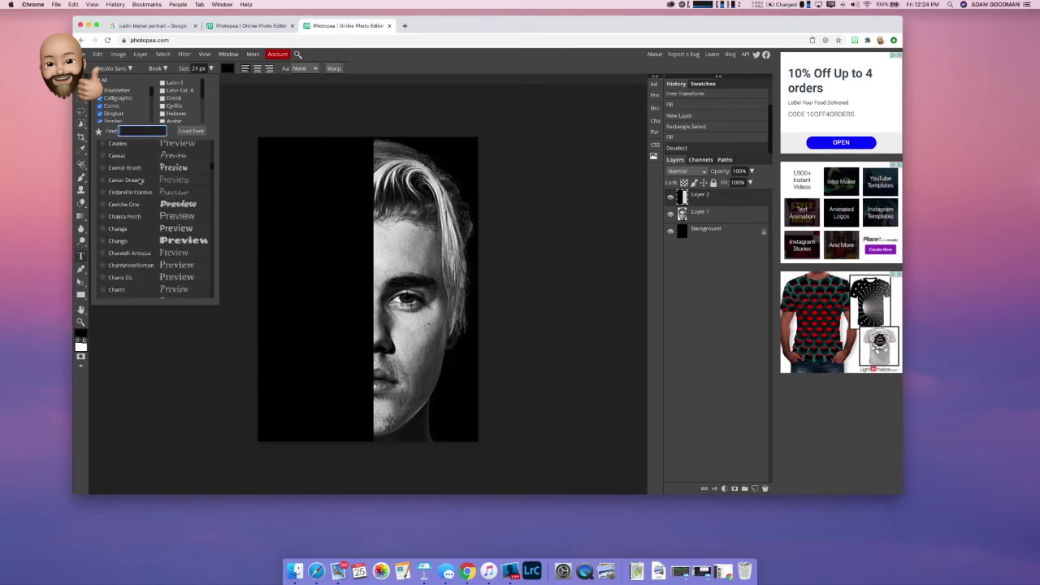
scroll(139, 181, up, 15)
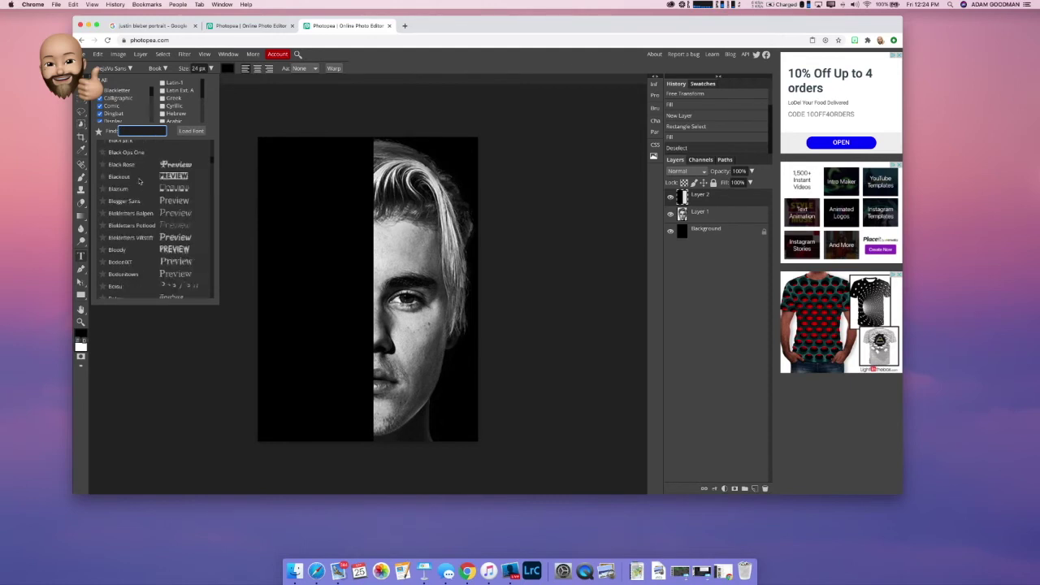
scroll(139, 182, up, 15)
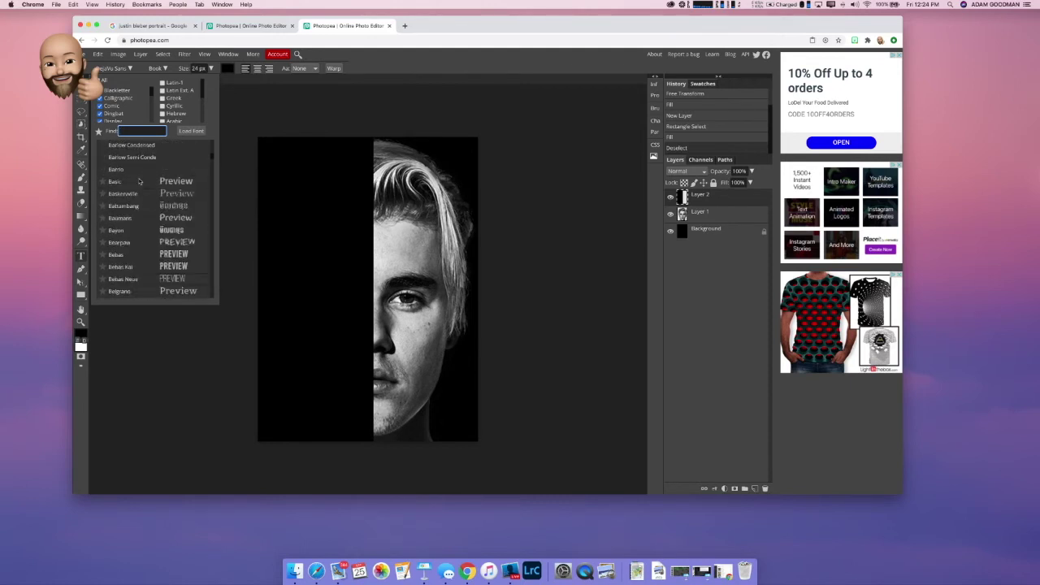
scroll(139, 182, down, 3)
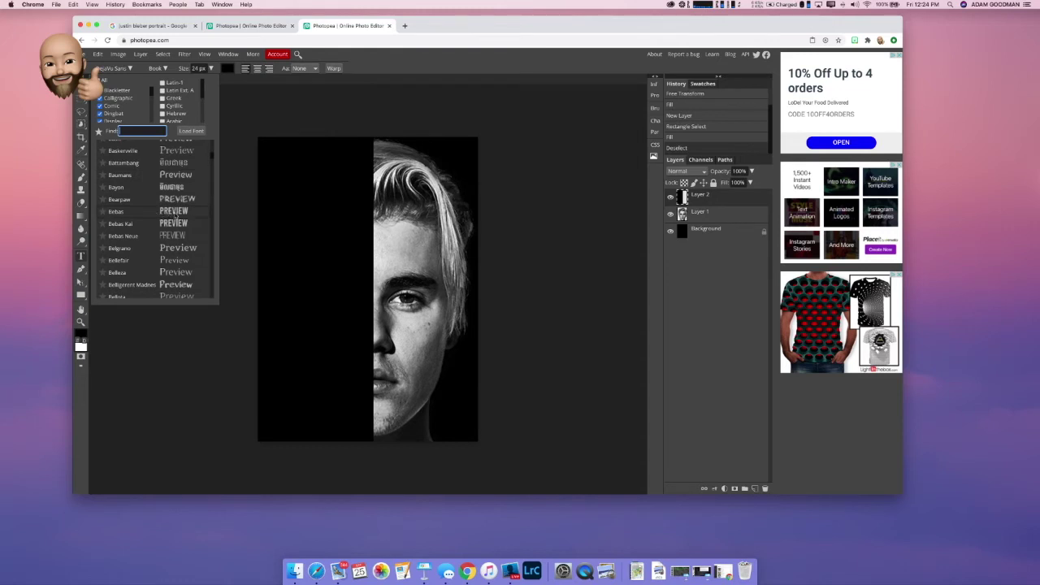
click(164, 212)
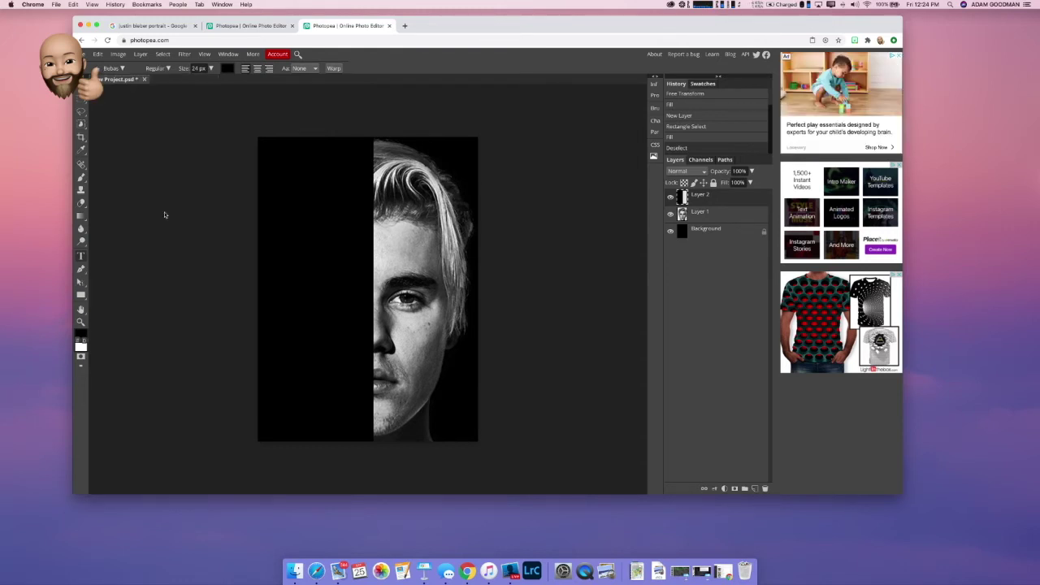
Step: Set the text colour to a neutral white
click(228, 69)
click(140, 131)
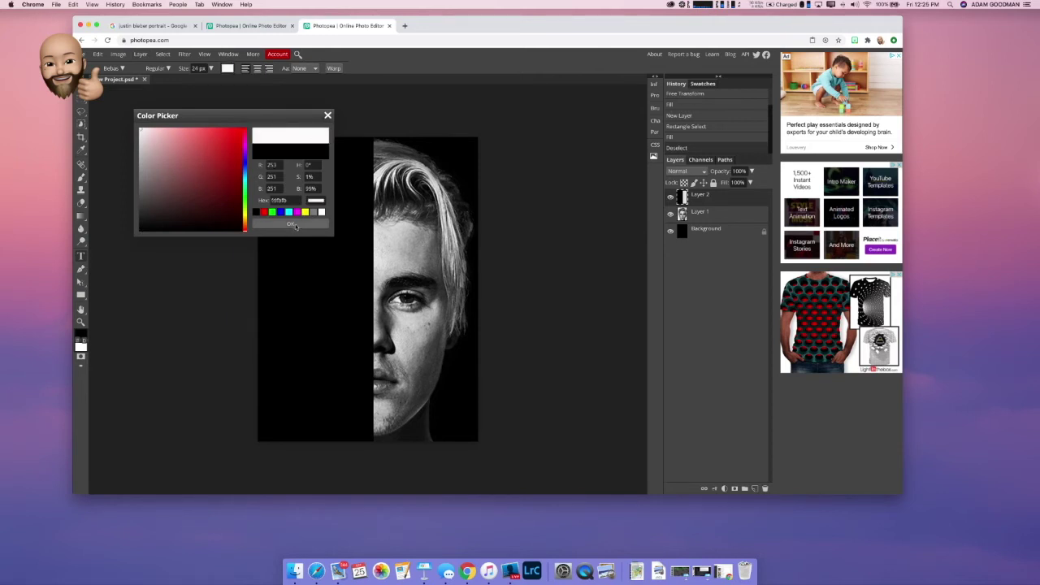
click(292, 224)
click(228, 70)
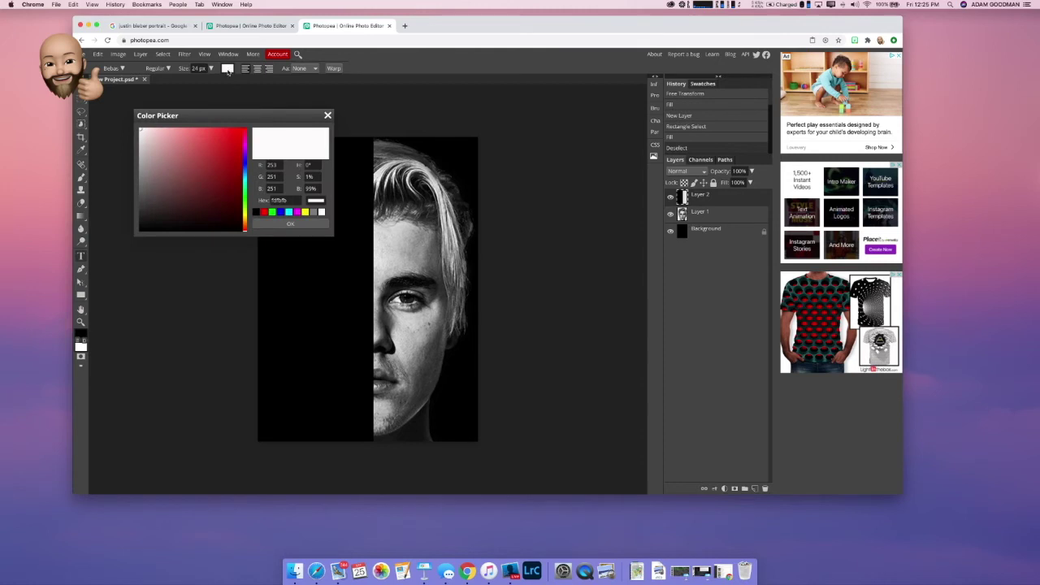
click(139, 131)
click(290, 224)
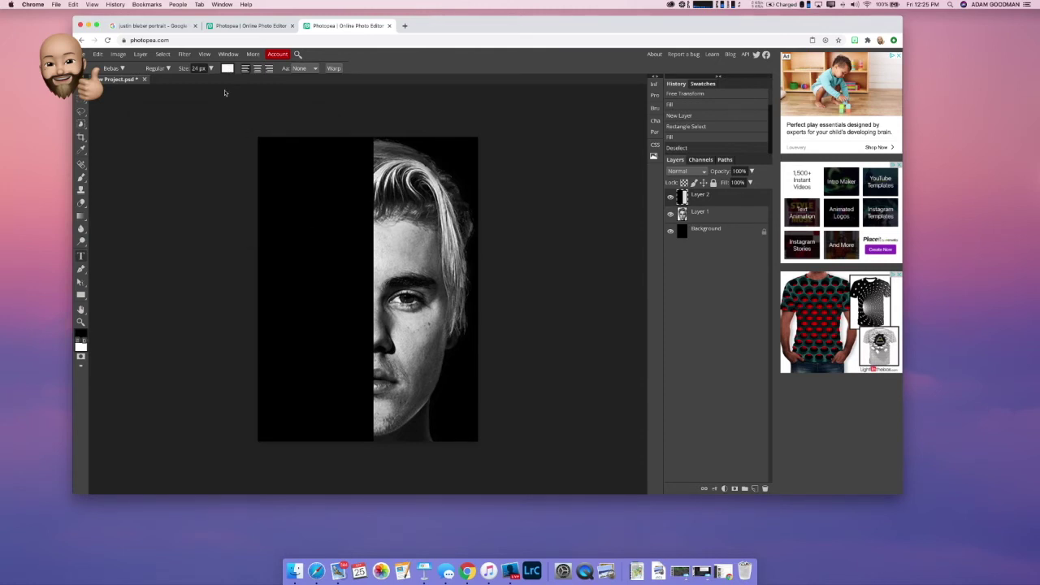
Step: Set the font size to 89 px and start a new text layer on the canvas
click(211, 68)
drag(210, 68, 211, 81)
click(281, 170)
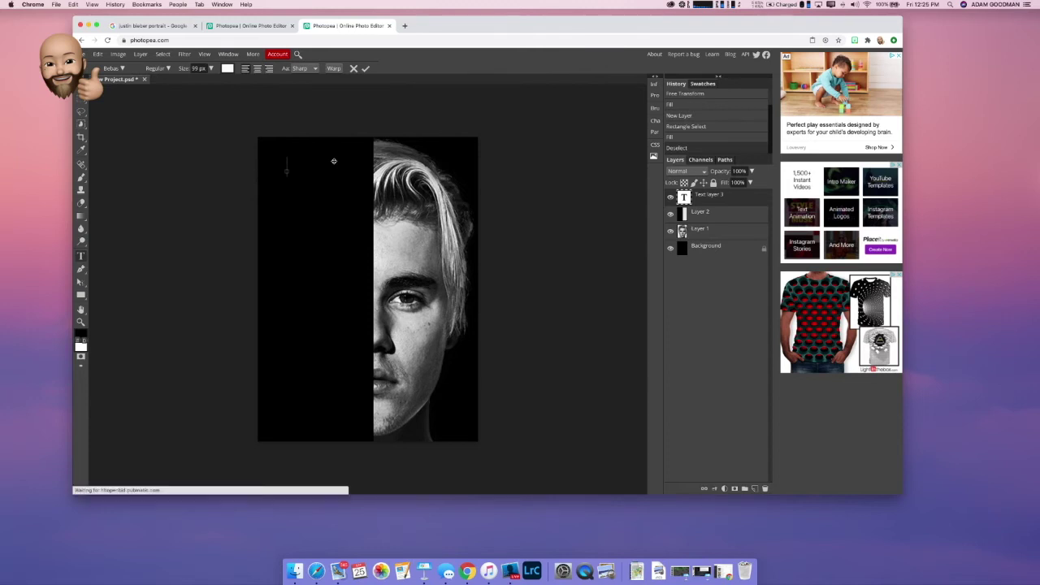
click(404, 26)
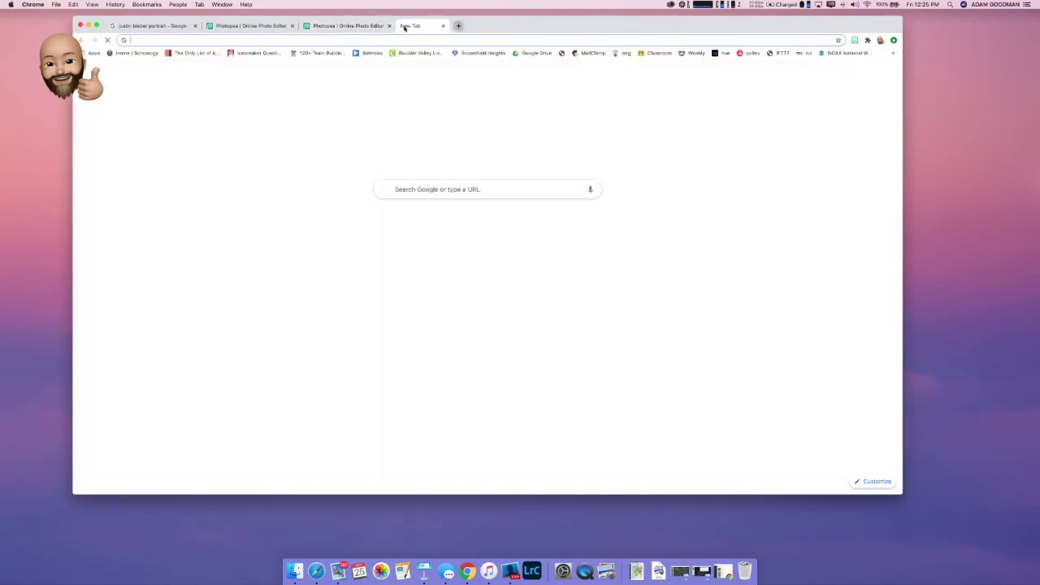
Step: Search Google for 'baby lyrics' and highlight the line 'And I was like baby, baby, baby oh'
click(350, 40)
text(b)
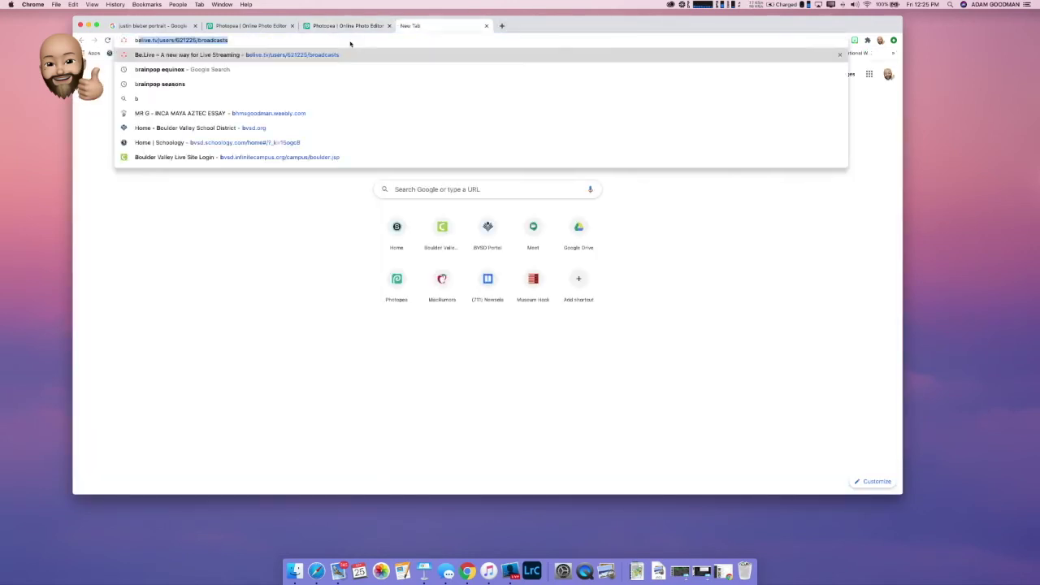
text(aby lyrics)
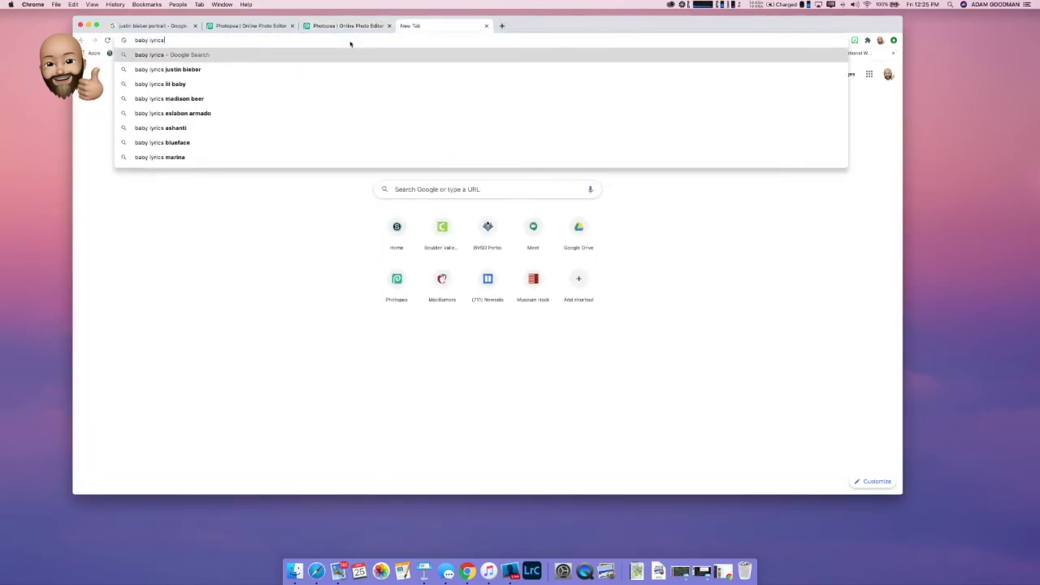
key(Return)
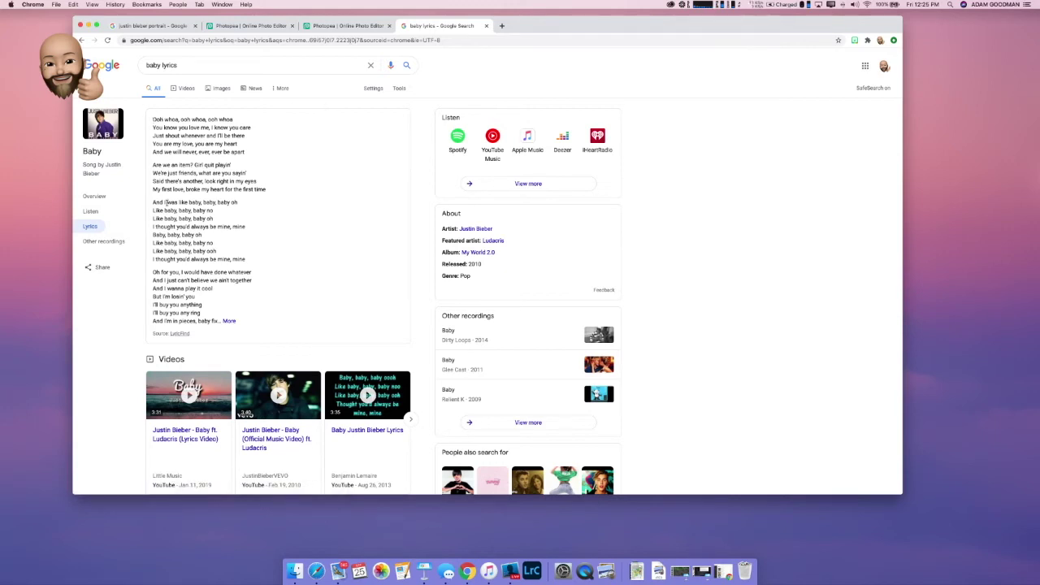
drag(154, 202, 216, 219)
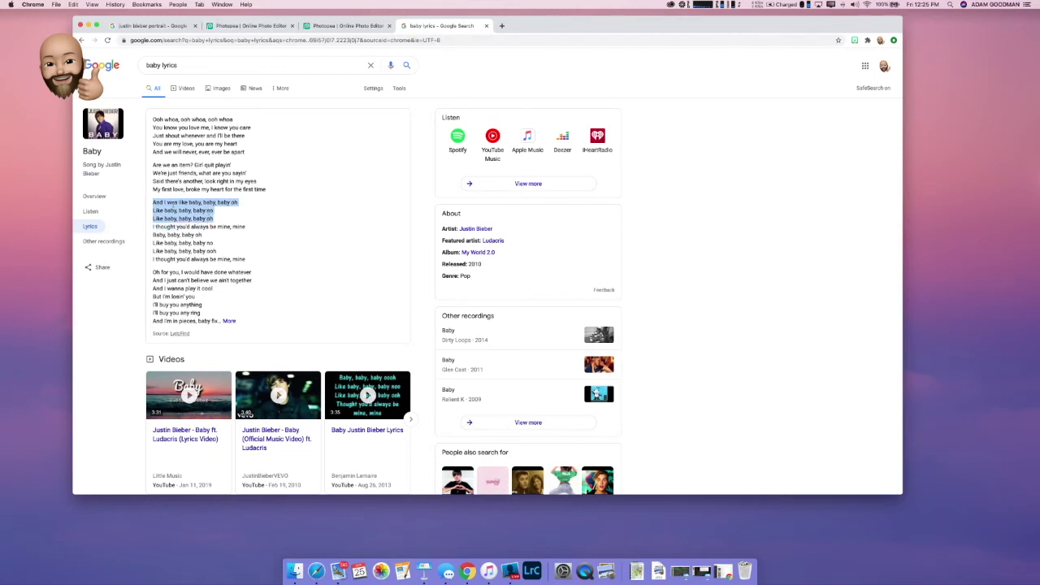
drag(152, 201, 241, 203)
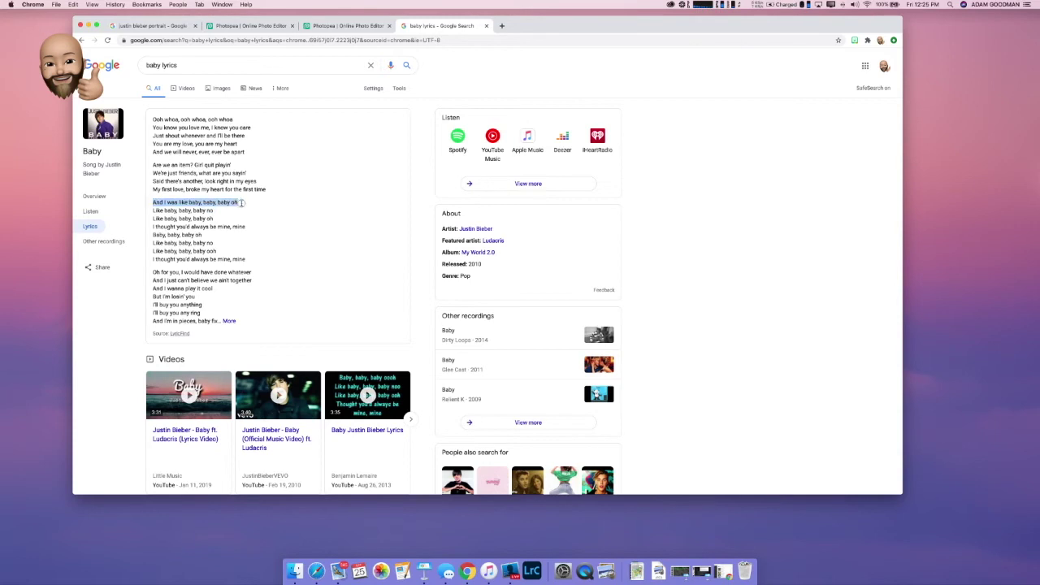
click(351, 29)
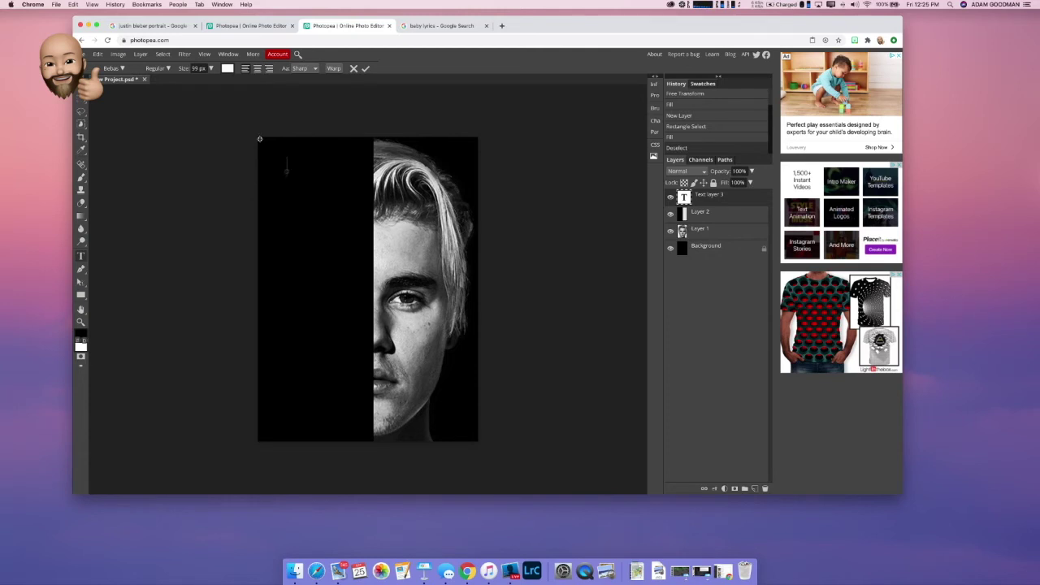
Step: Type the lyric 'I WAS LIKE / BABY, BABY' near the top of the black half
click(280, 174)
text(I)
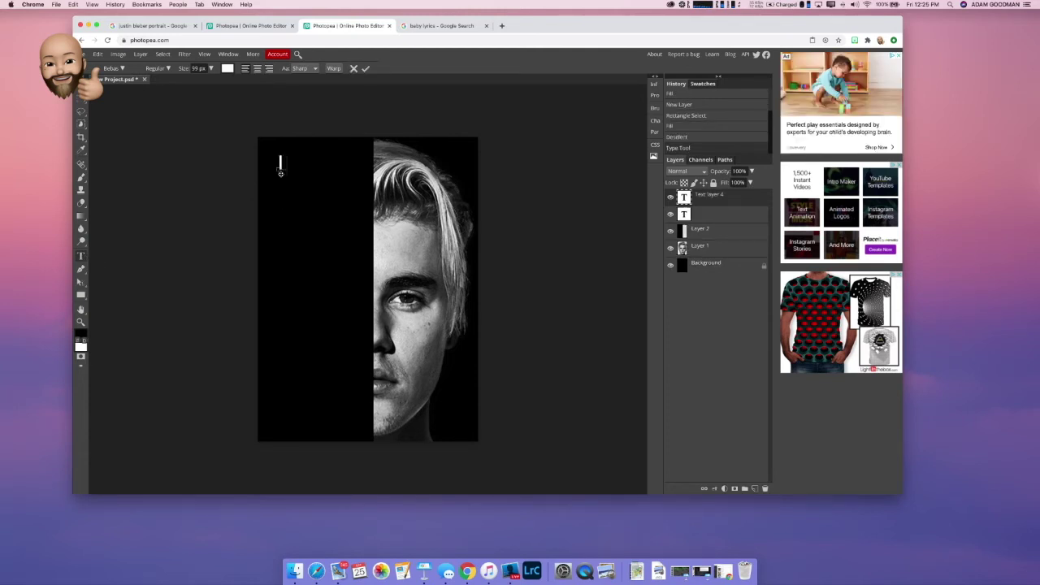
text( WAS LIKE )
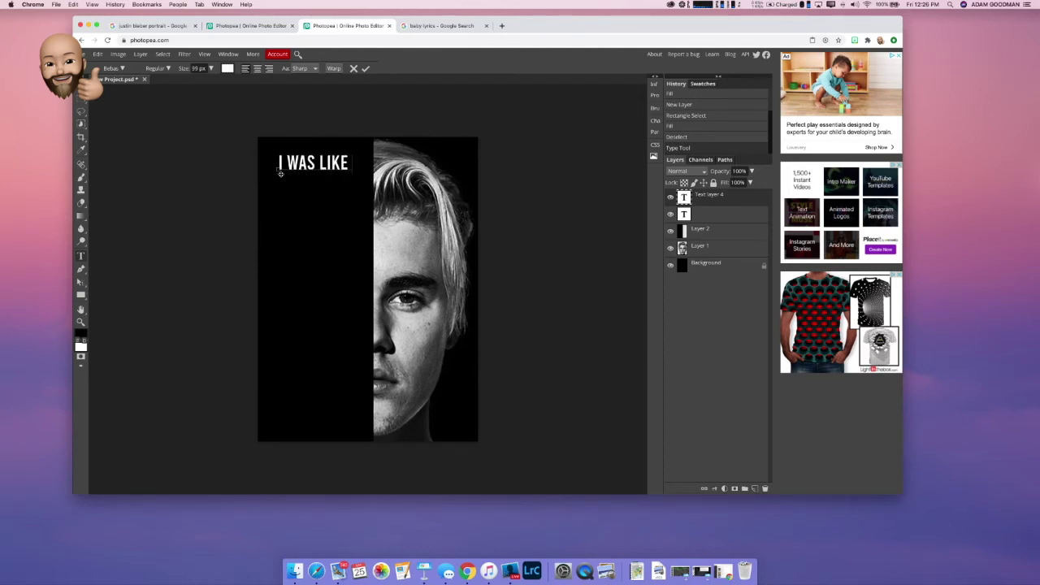
text(BABY, BAB)
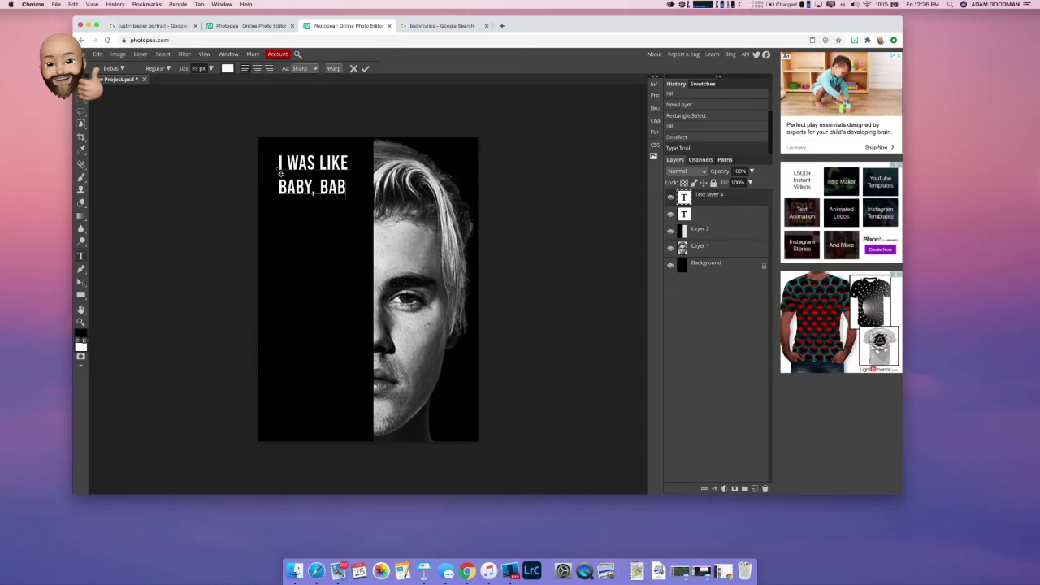
text(Y)
text(,)
key(BackSpace)
Step: Right-align both lyric lines and move the text to end at the black panel's edge
key(super+shift+r)
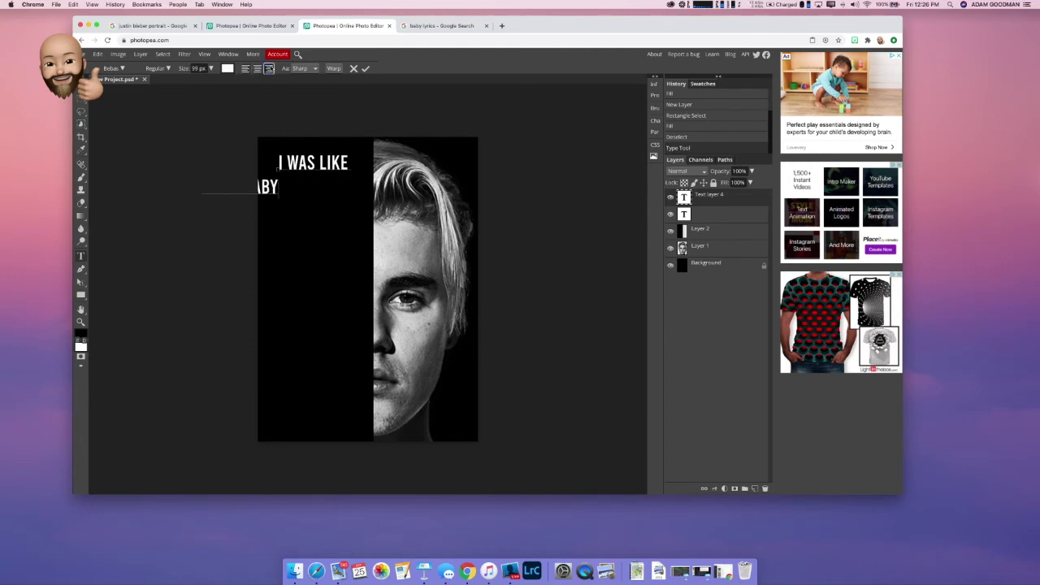
drag(281, 185, 274, 167)
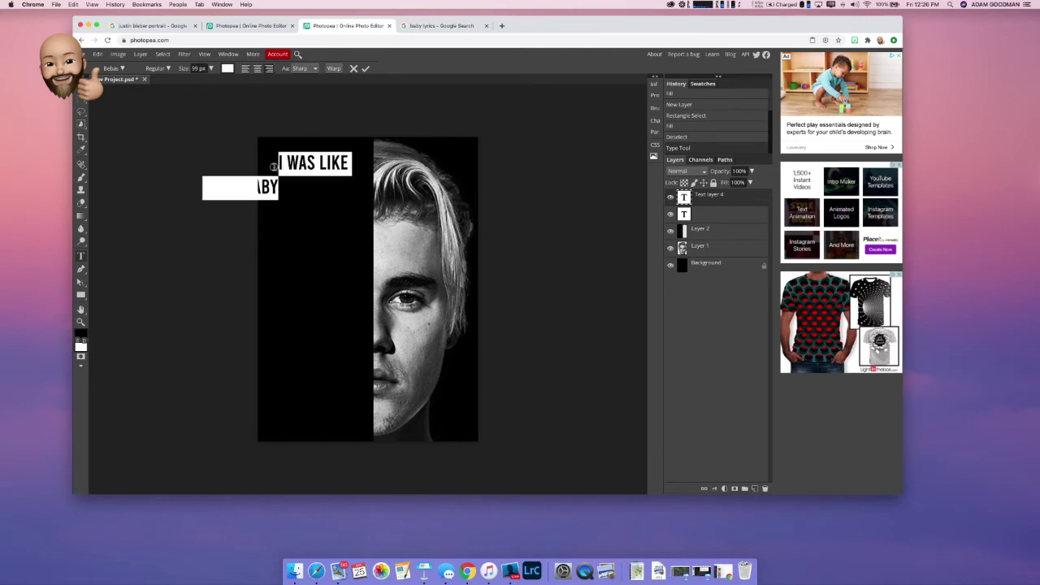
click(269, 68)
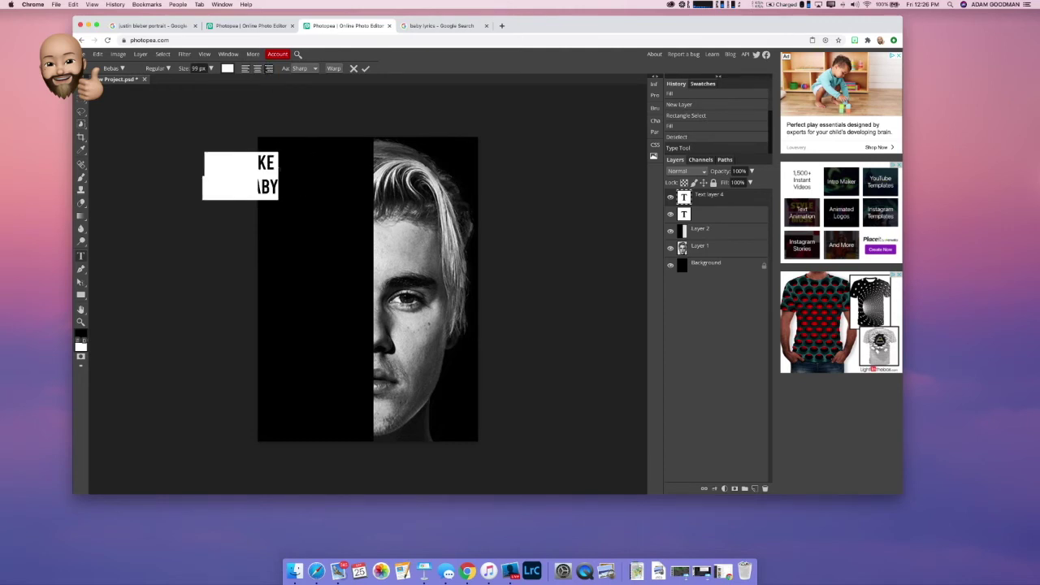
click(80, 89)
drag(254, 180, 349, 167)
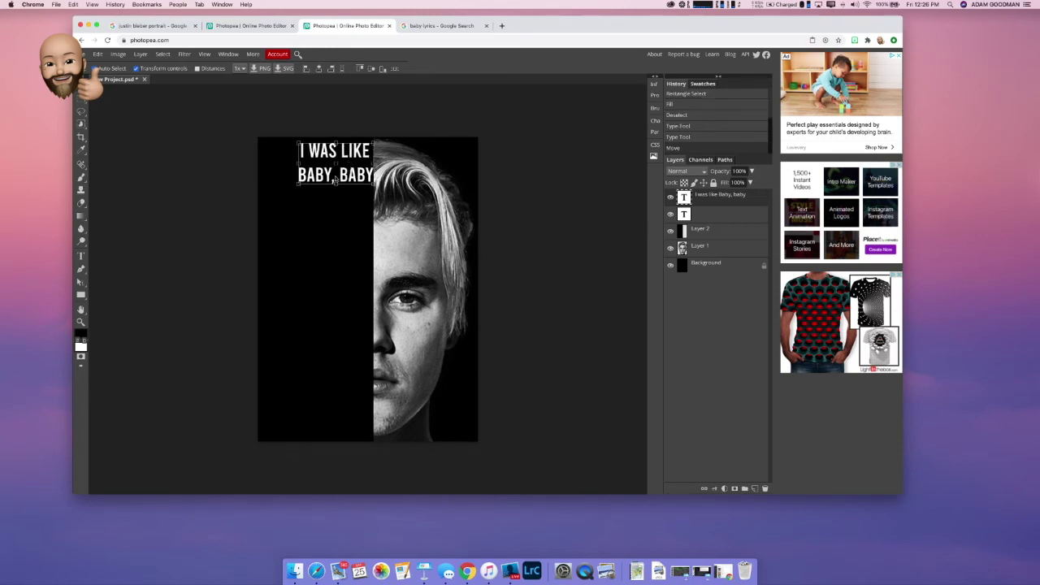
double_click(335, 179)
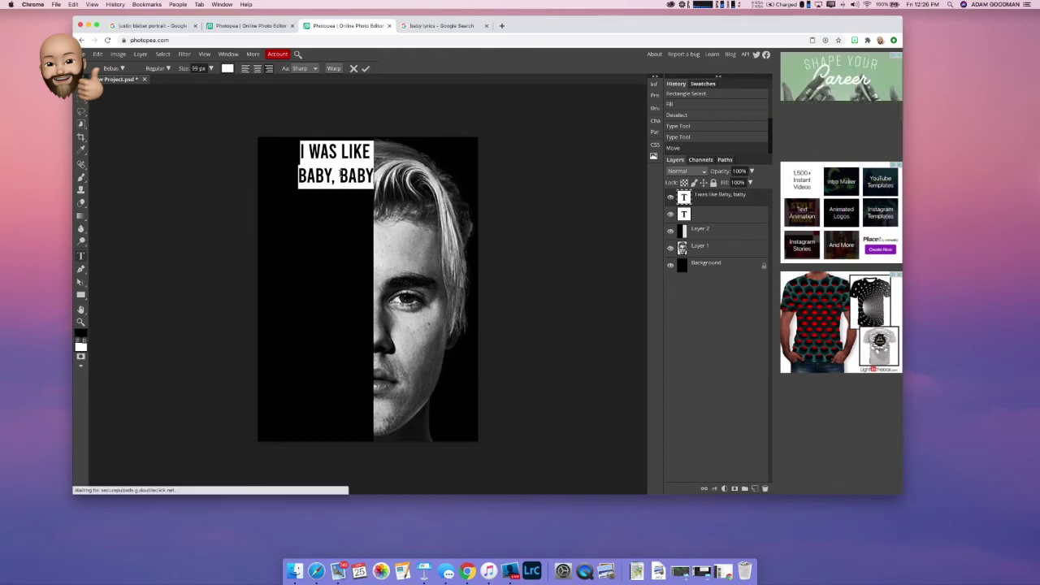
Step: Try the Bungee Inline font on the lyric text
click(169, 69)
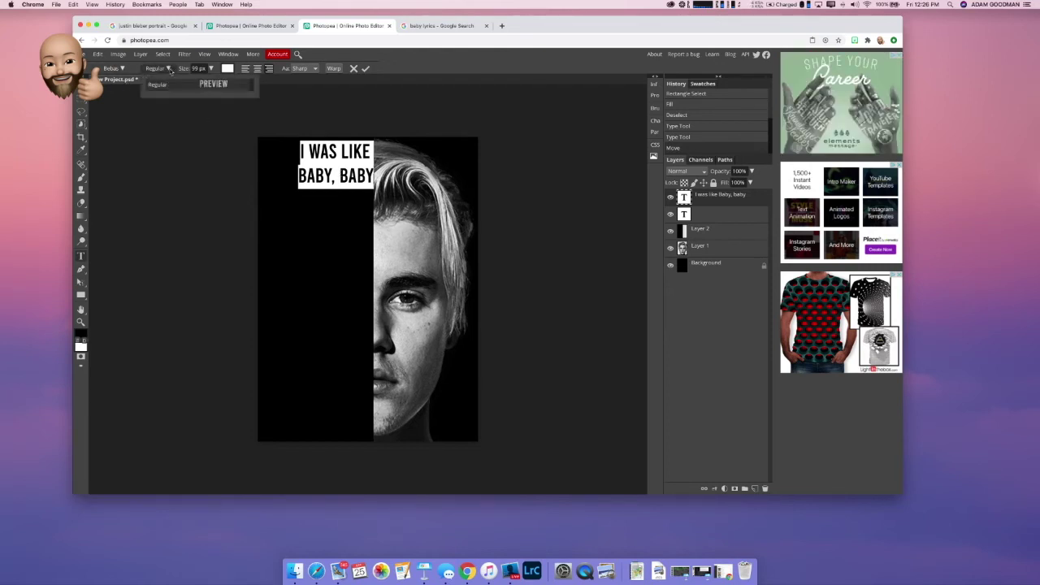
click(123, 69)
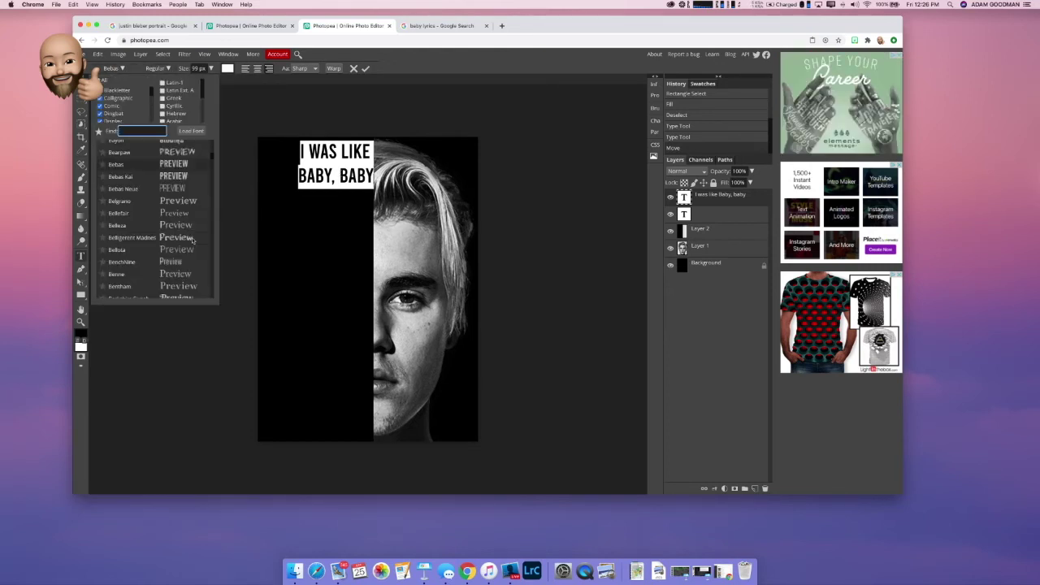
scroll(189, 209, up, 5)
scroll(189, 209, up, 6)
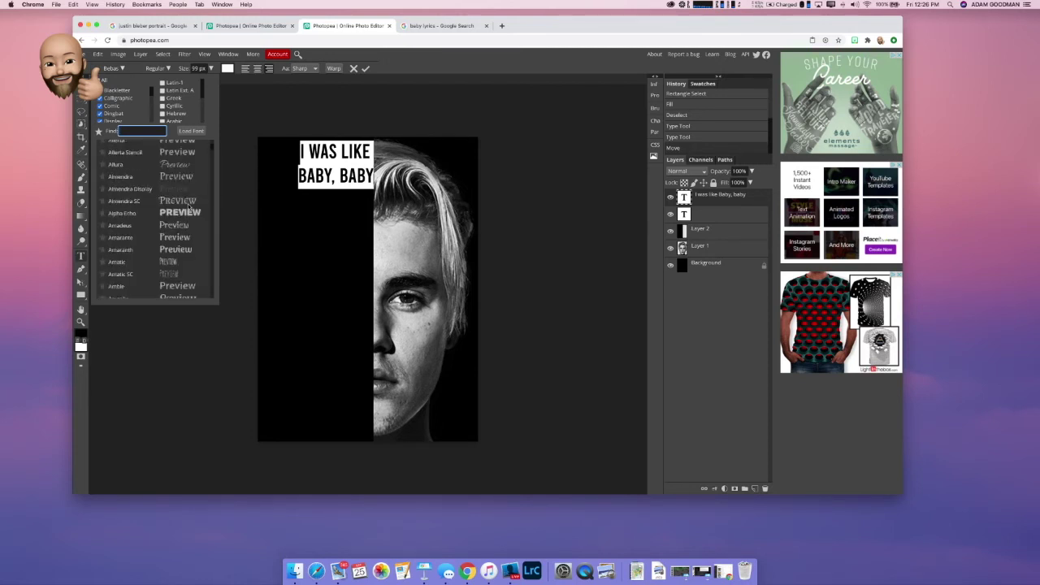
scroll(189, 209, up, 5)
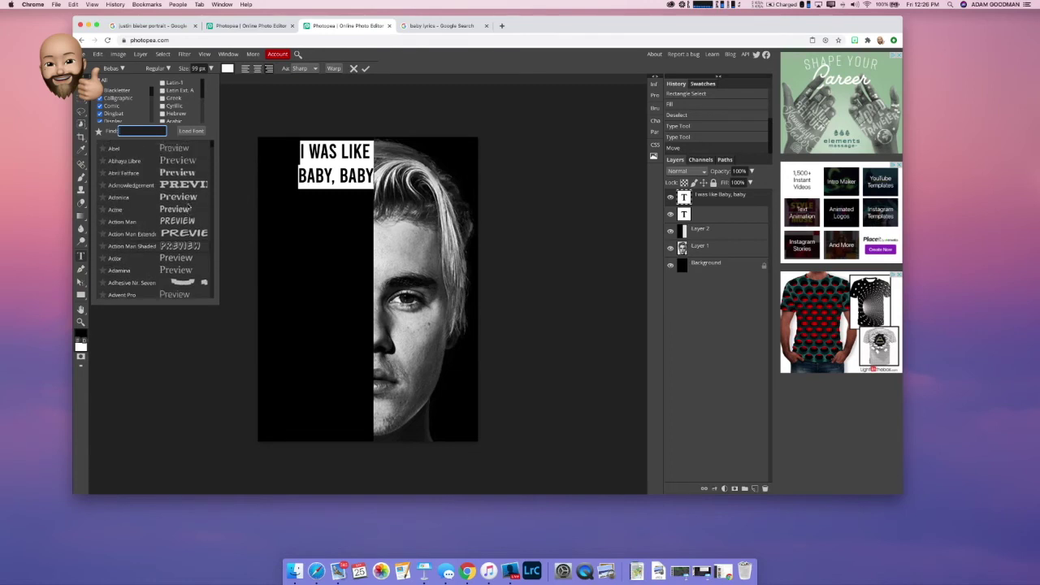
scroll(188, 207, up, 3)
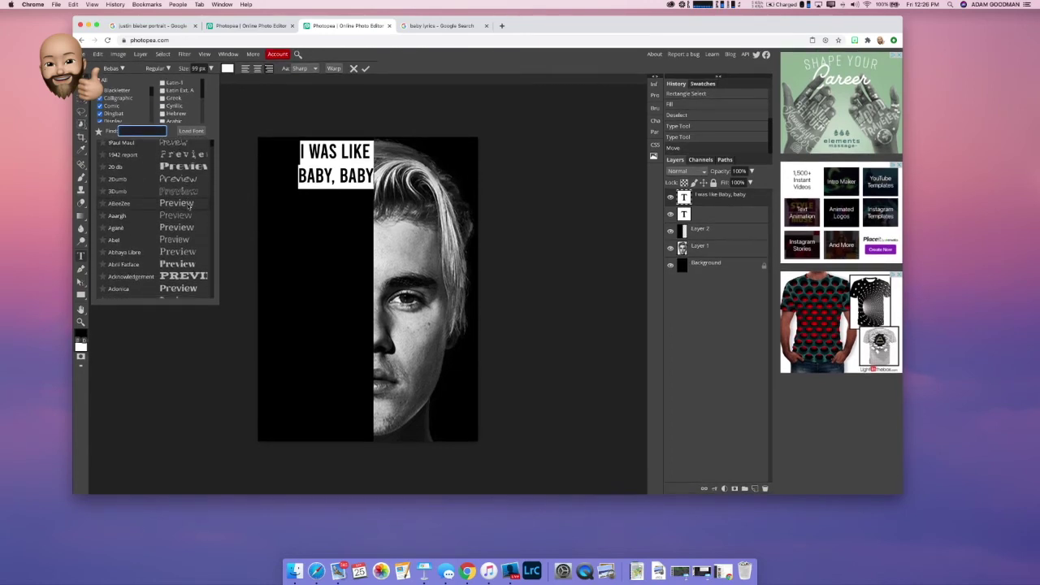
scroll(190, 207, down, 15)
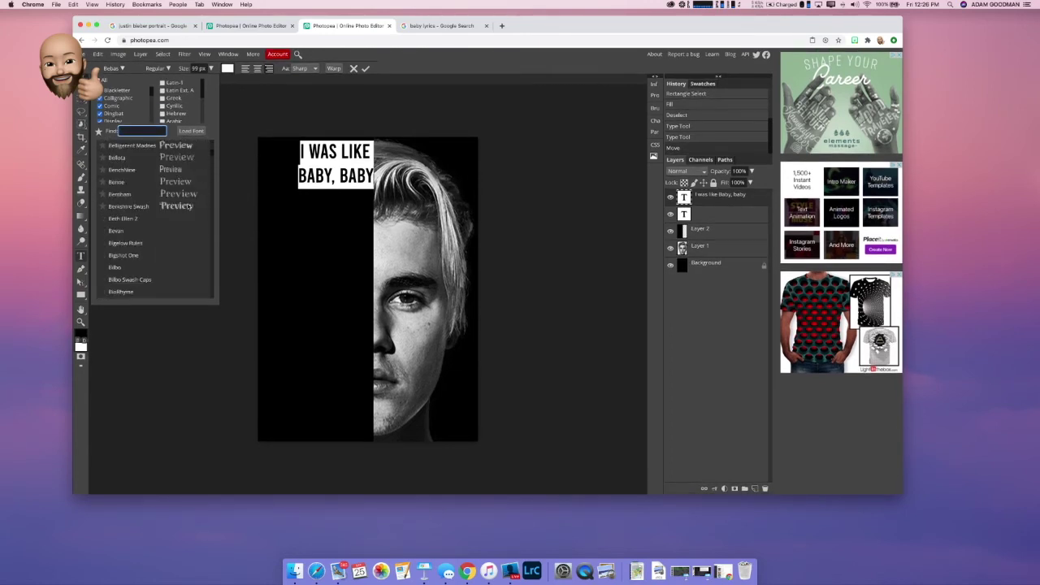
scroll(190, 207, down, 10)
scroll(189, 206, up, 4)
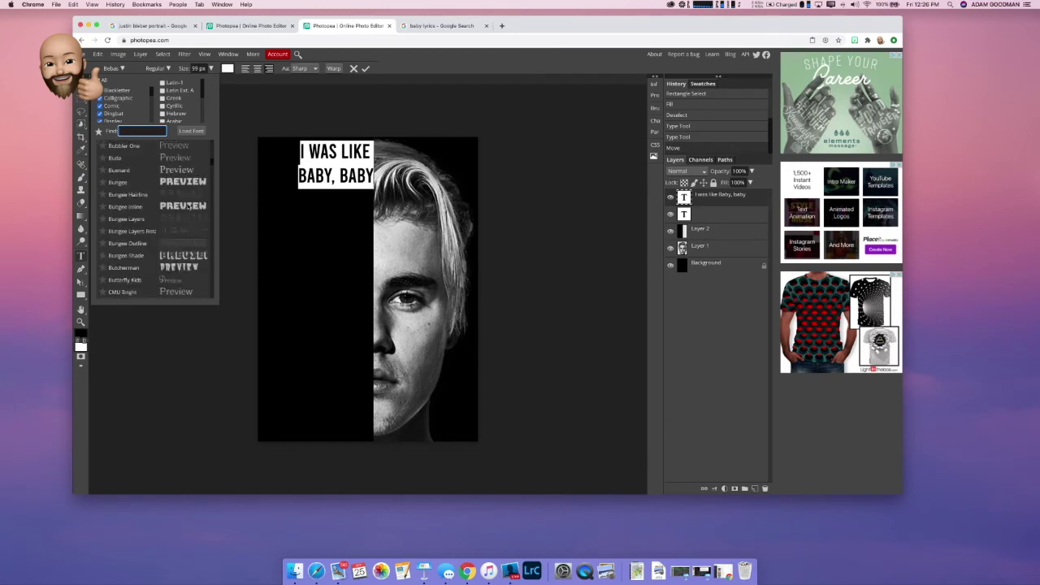
click(188, 205)
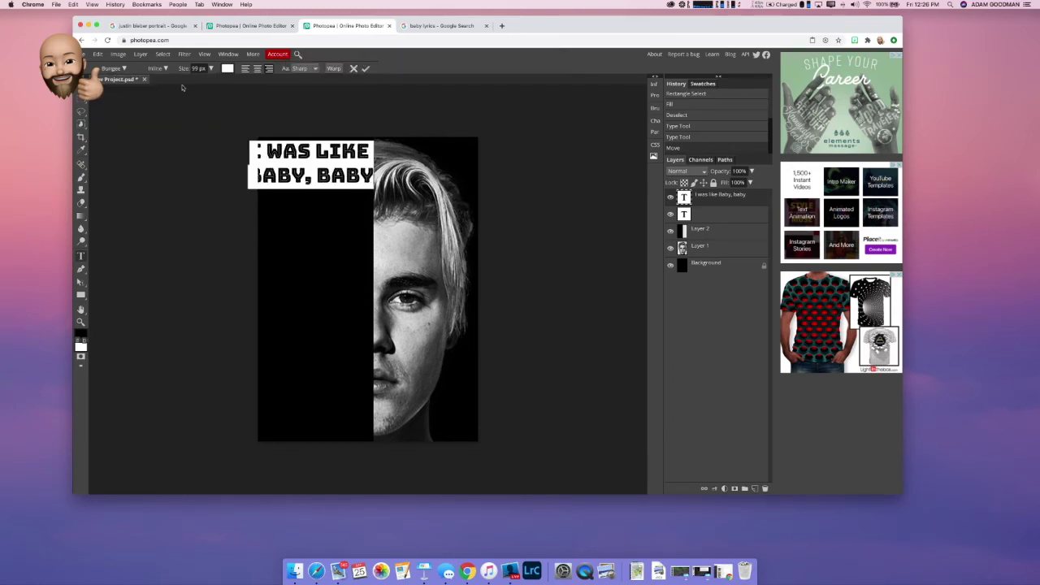
Step: Switch the lyric to bold Passion One and reselect the whole two-line text
click(124, 68)
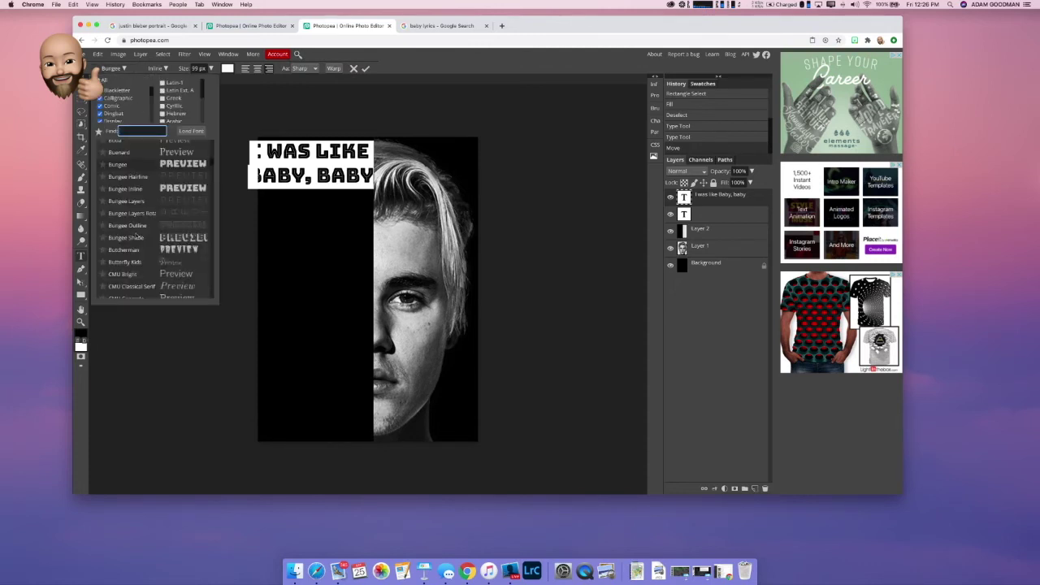
scroll(138, 236, down, 4)
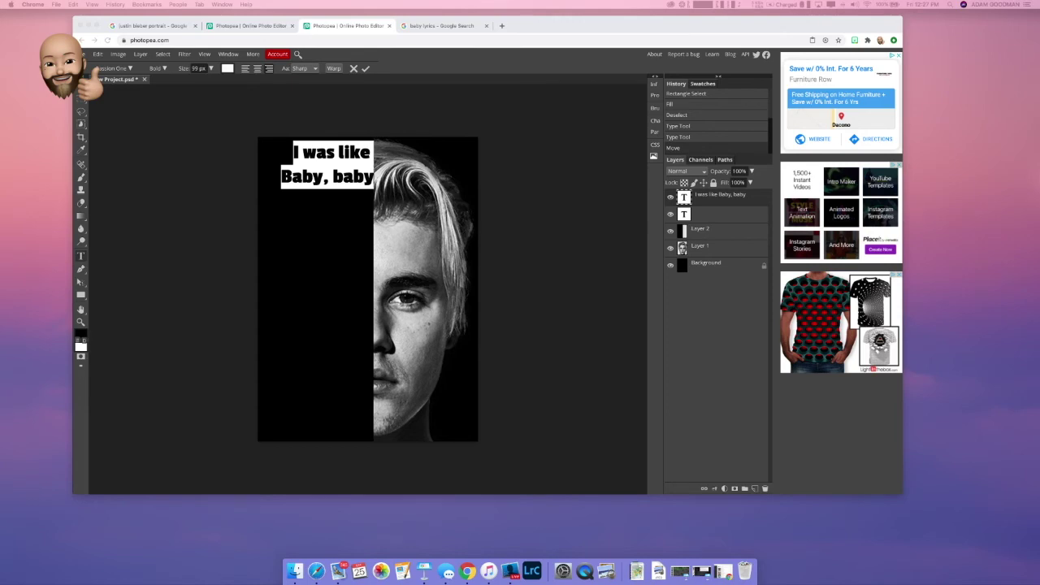
click(130, 69)
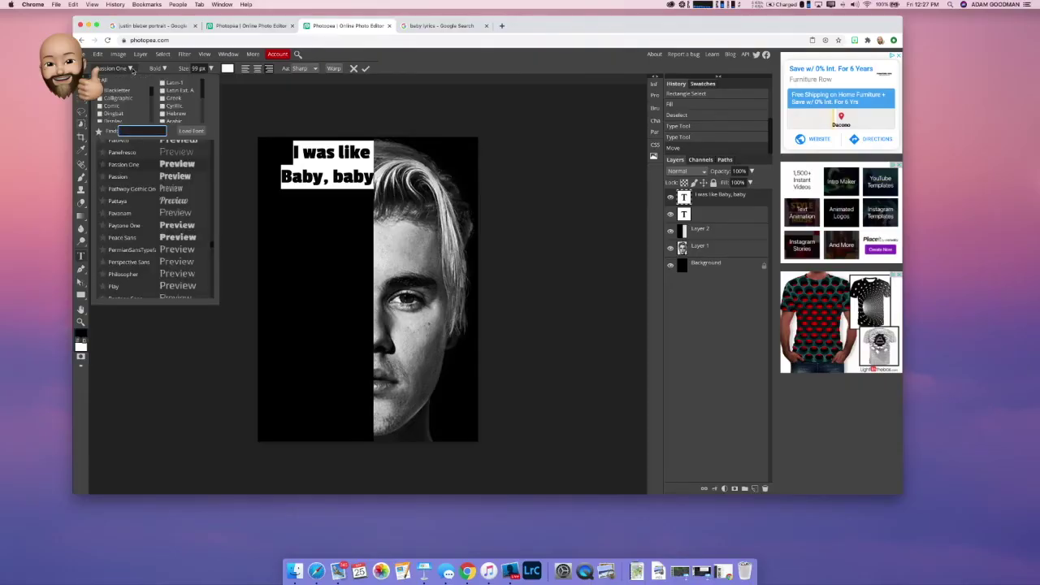
click(130, 69)
click(326, 168)
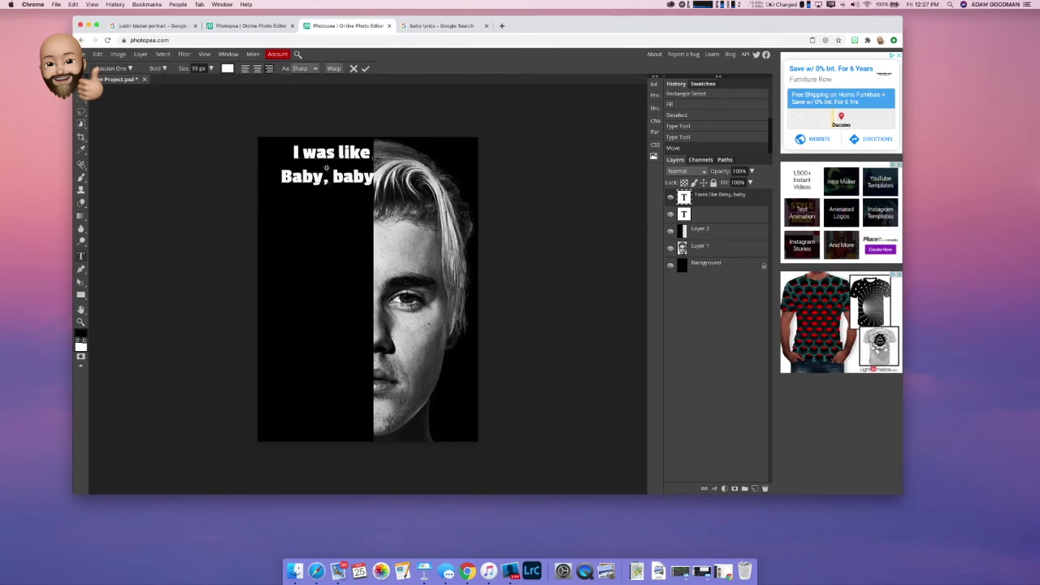
triple_click(340, 173)
click(346, 171)
drag(372, 175, 128, 32)
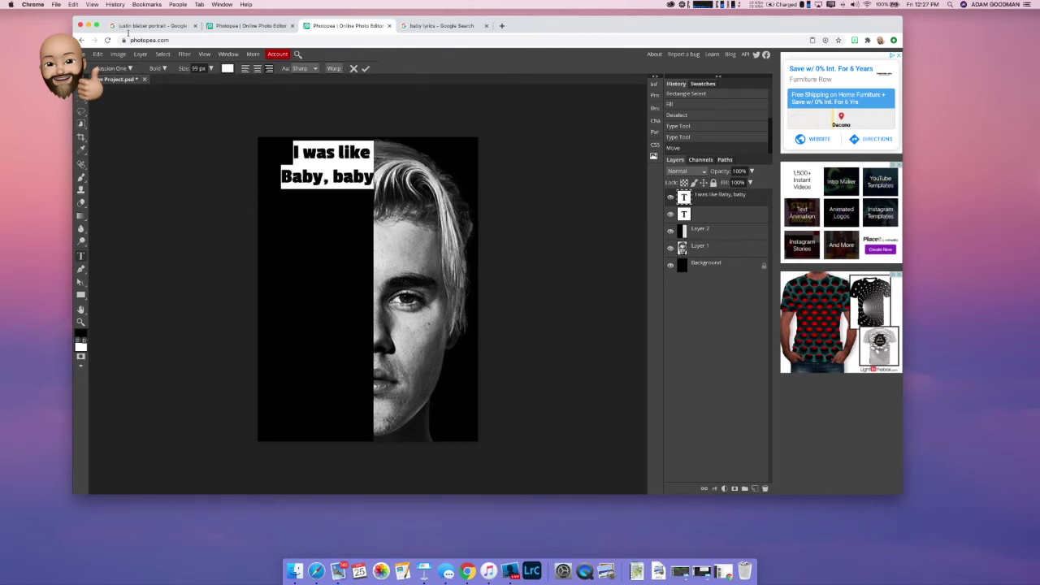
click(316, 154)
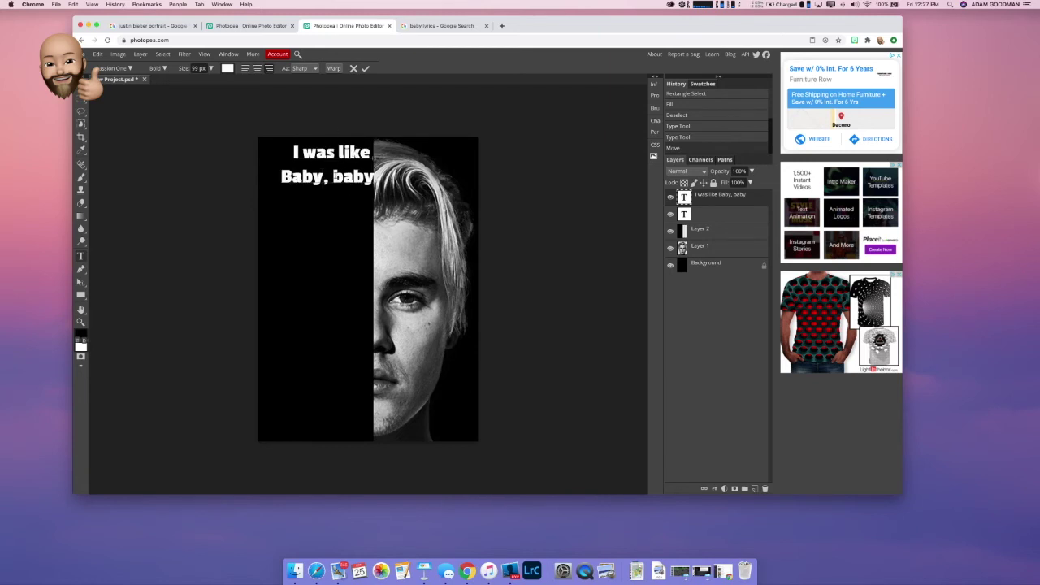
double_click(338, 177)
drag(372, 179, 303, 160)
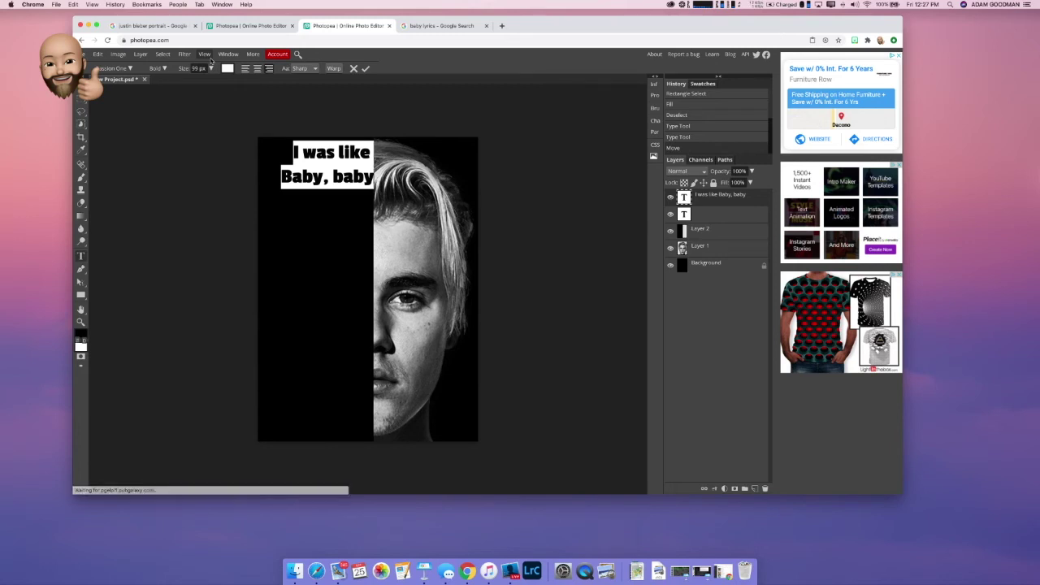
click(227, 54)
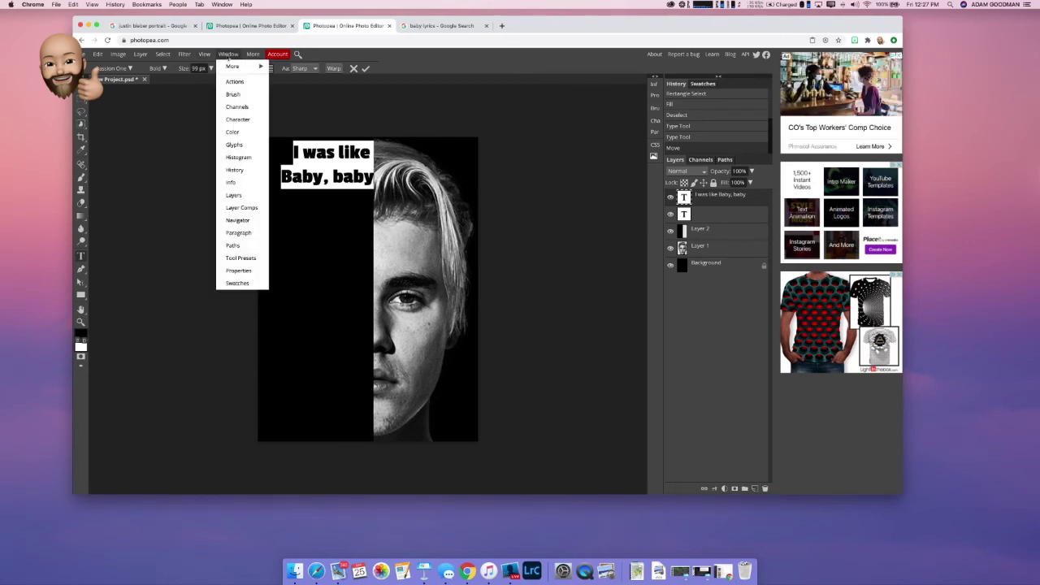
Step: Turn off Auto leading and set the lyric leading to 70 px, then view the Google lyrics
click(237, 119)
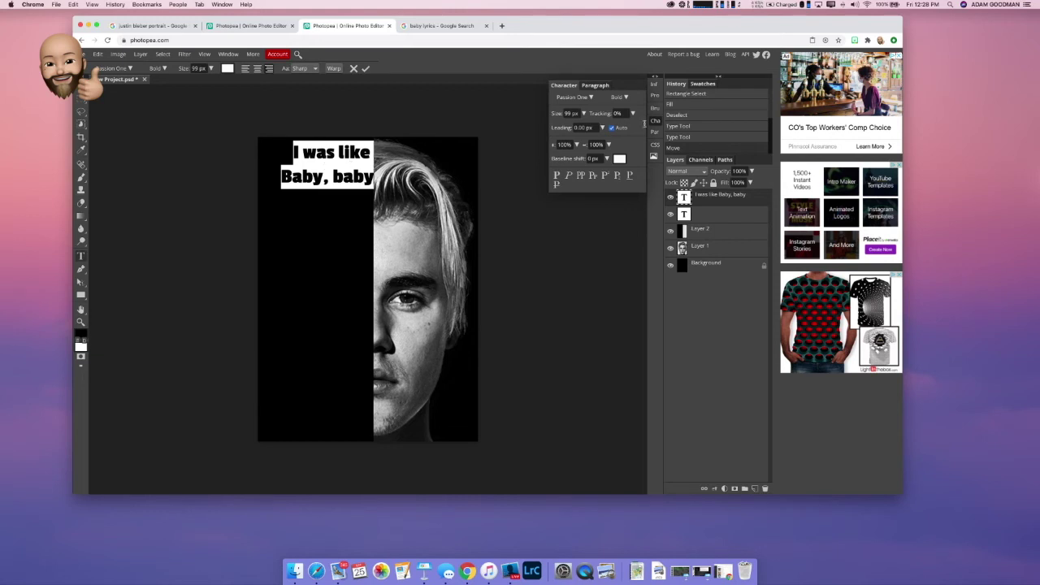
click(584, 128)
click(602, 127)
drag(557, 142, 597, 144)
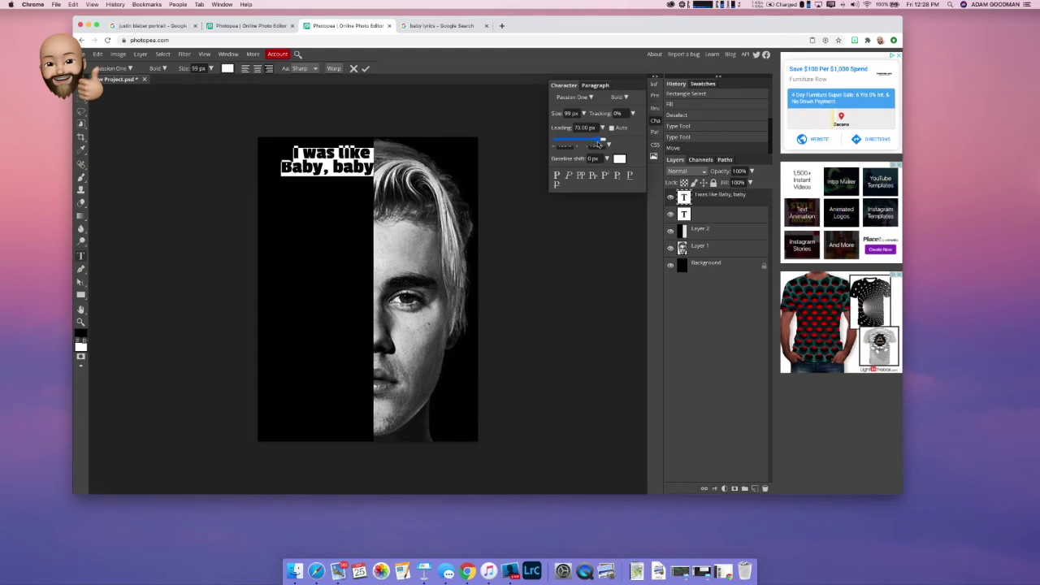
click(321, 169)
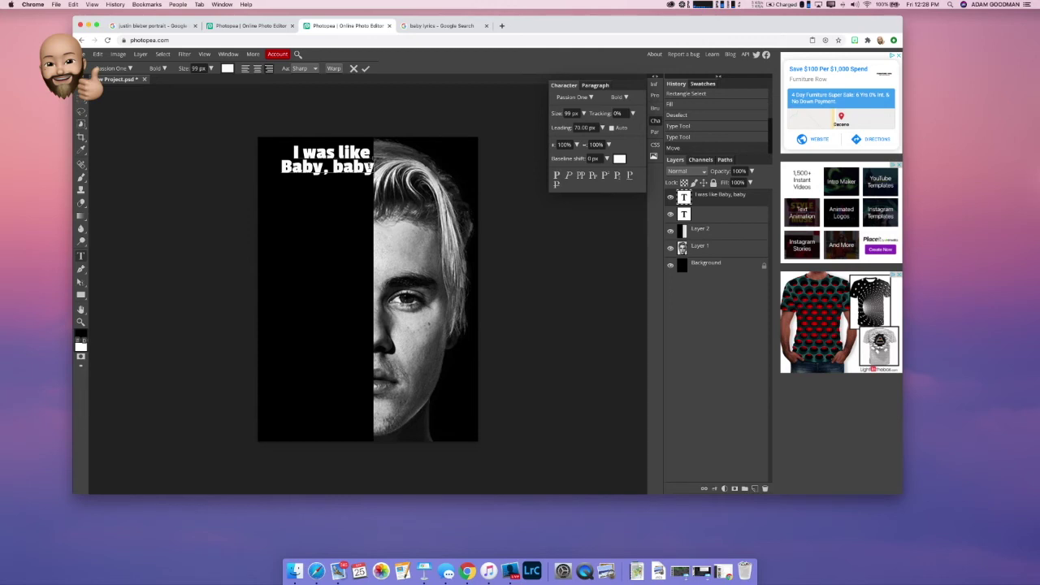
click(430, 25)
click(158, 221)
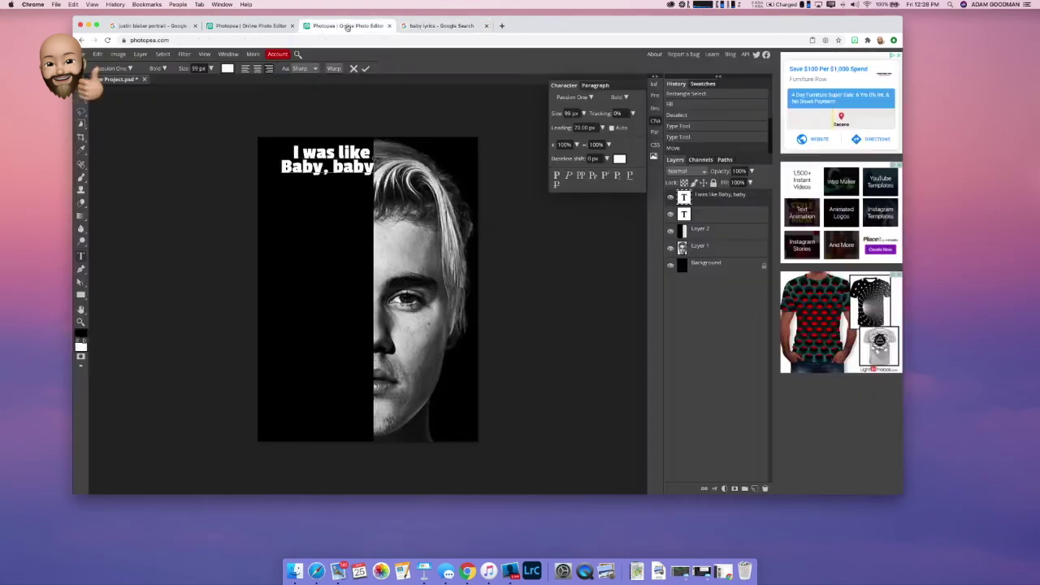
Step: Continue the lyric with 'no' and the line 'I was like baby baby, no, I was'
click(349, 25)
text(no)
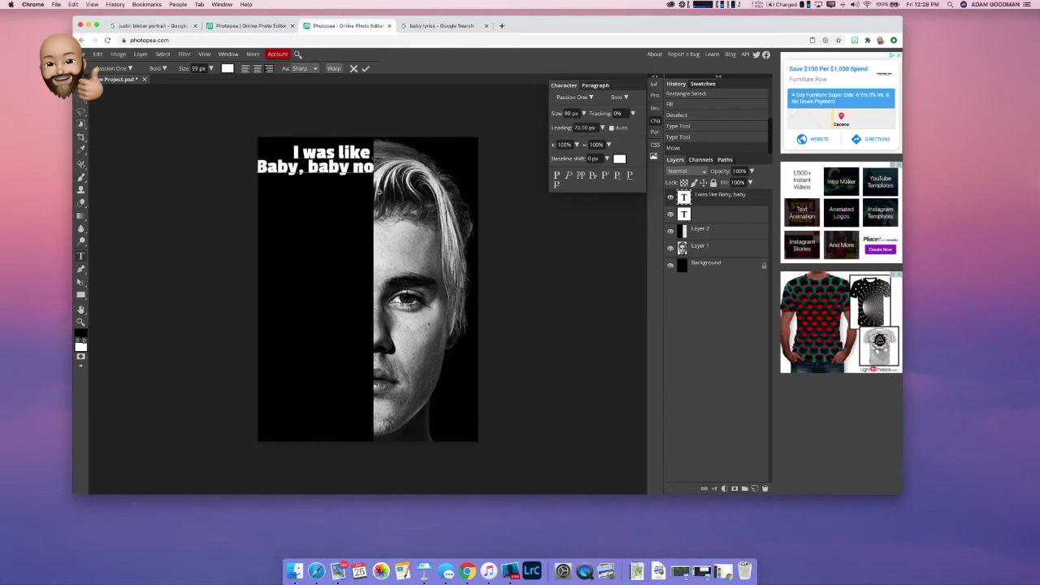
key(Return)
text(I was like ba)
key(BackSpace)
key(BackSpace)
key(BackSpace)
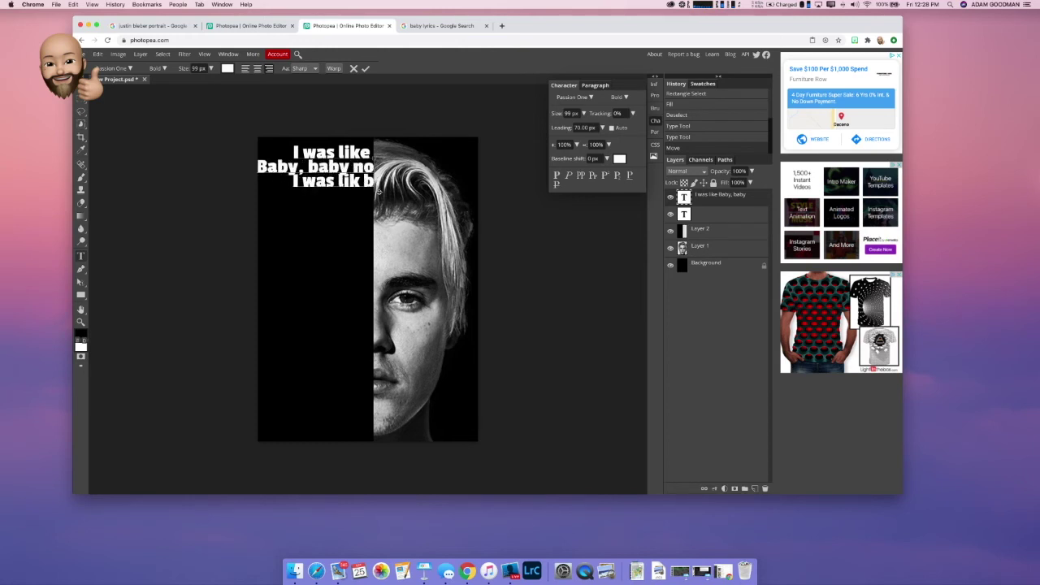
text(e baby)
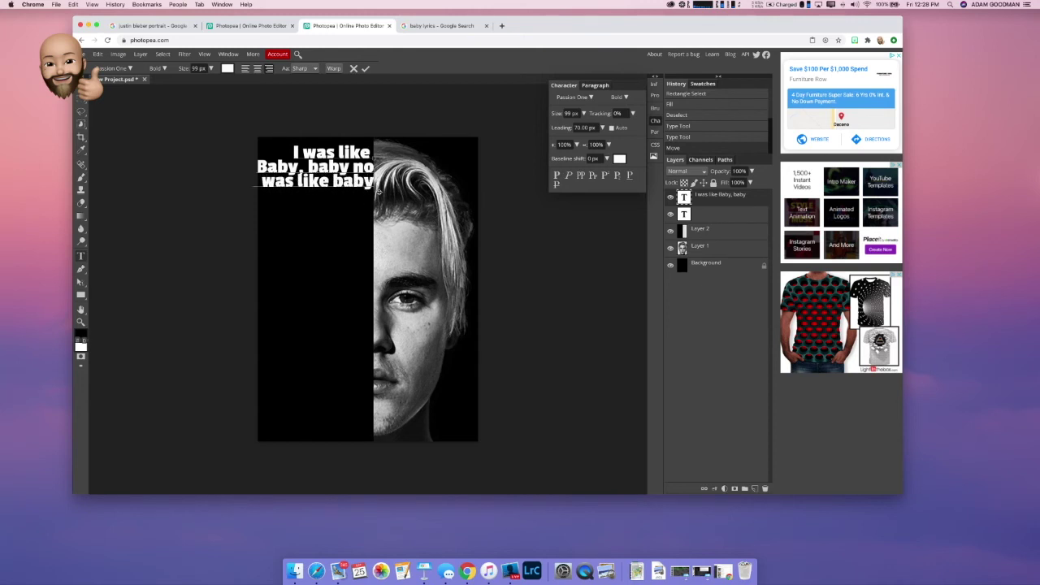
text( baby, no,)
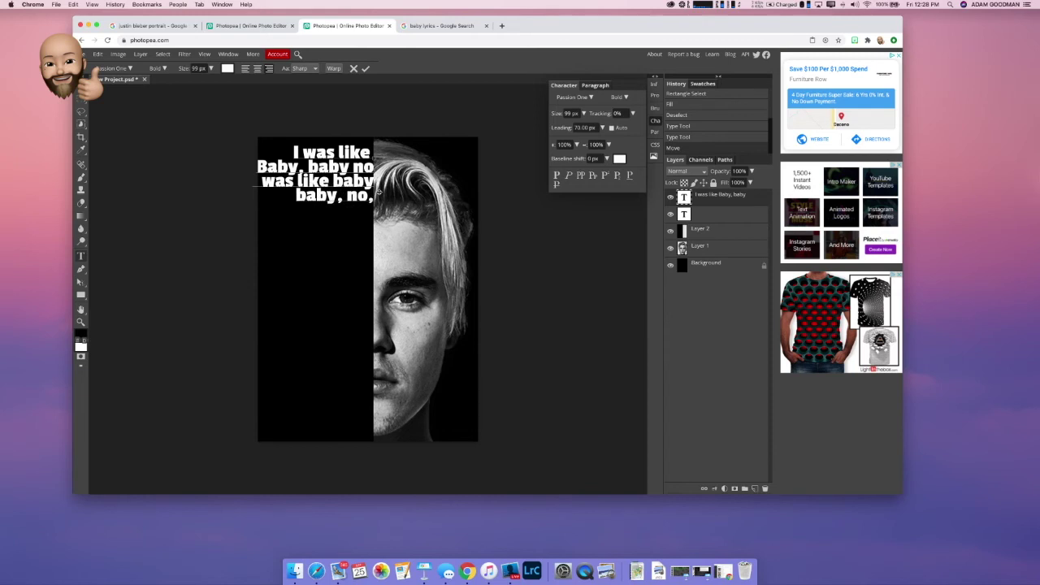
text( I was)
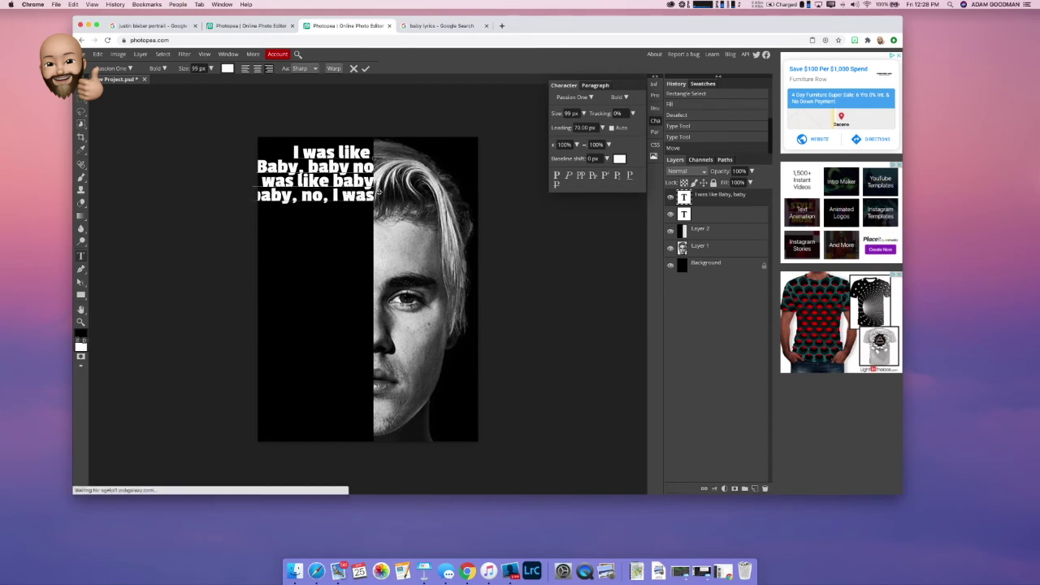
Step: Add the lines 'like baby, baby', 'ooooh, I was' and 'Like baby baby'
key(Return)
text(like babt)
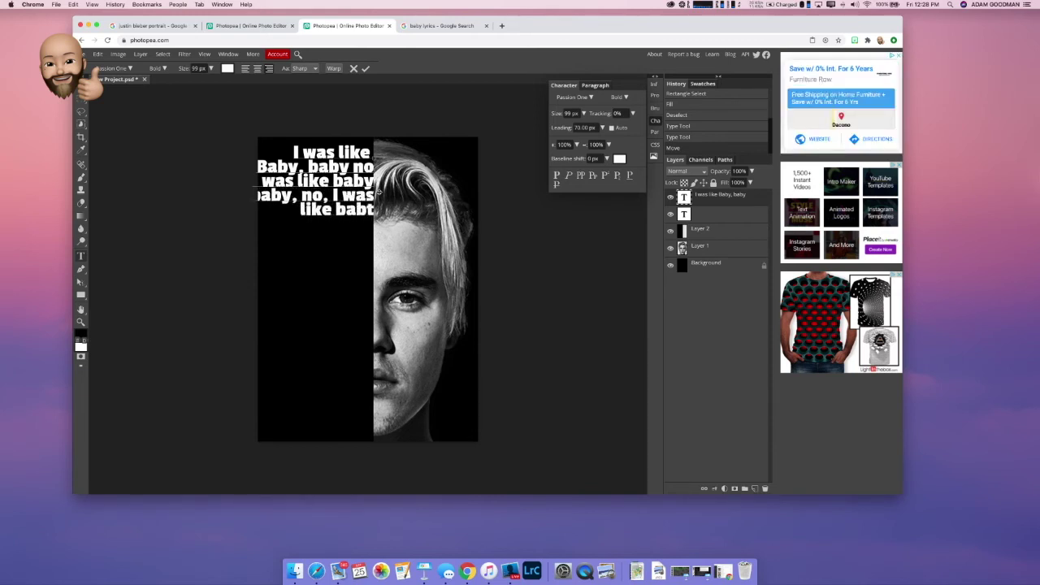
key(BackSpace)
text(y)
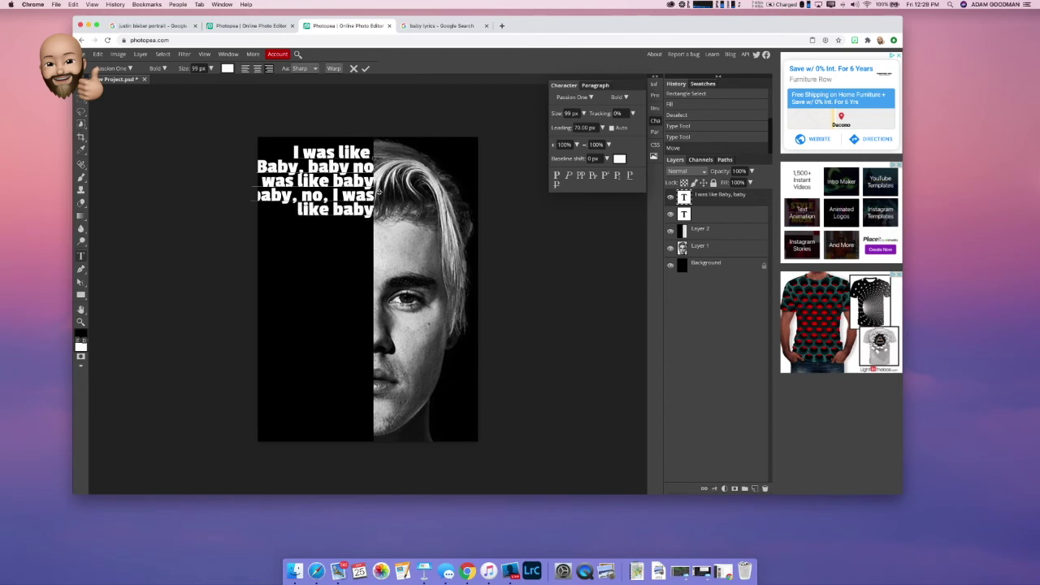
text(, baby)
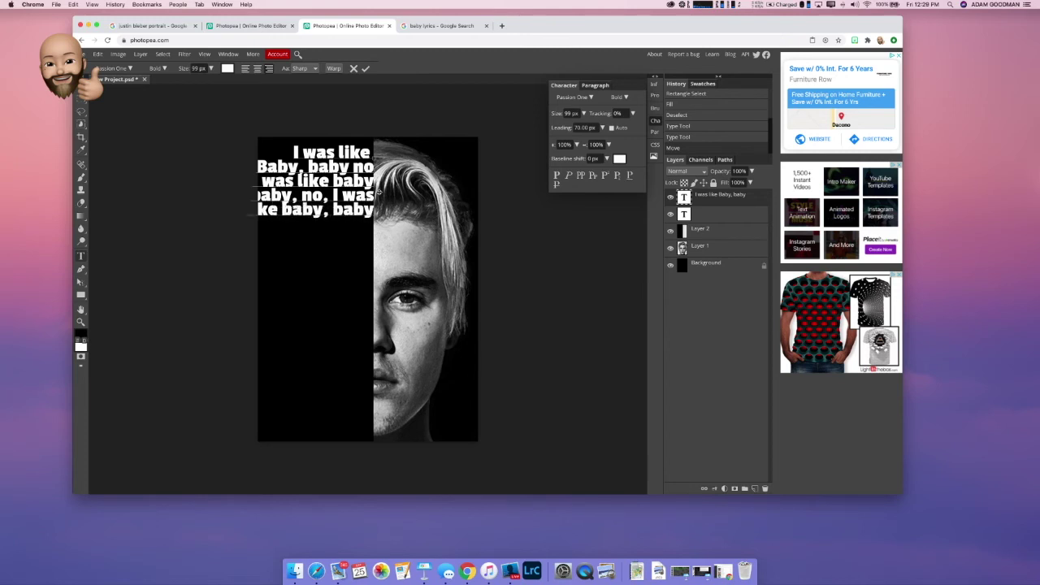
key(Return)
text(ooooh)
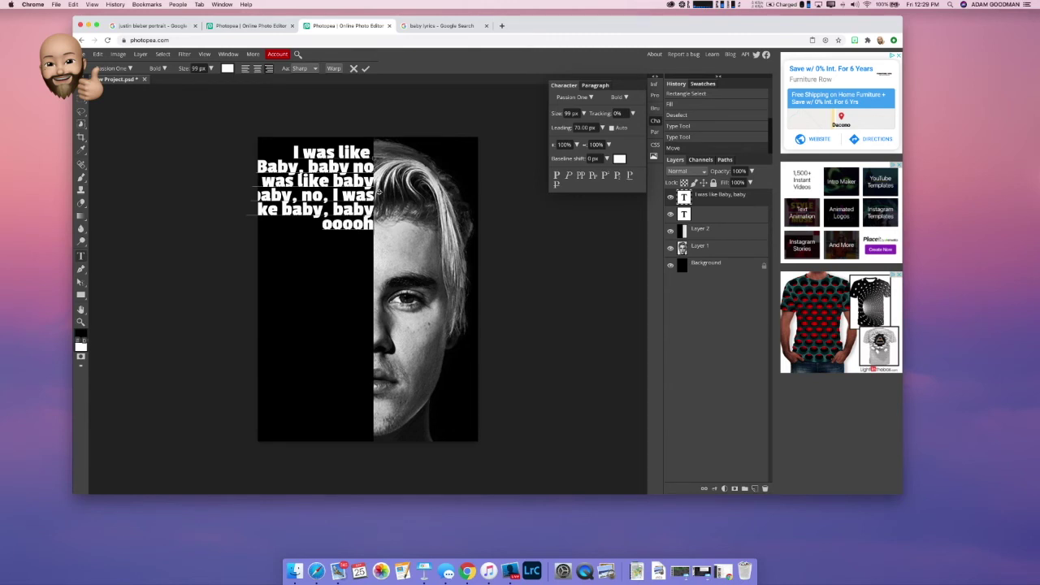
text(, I was)
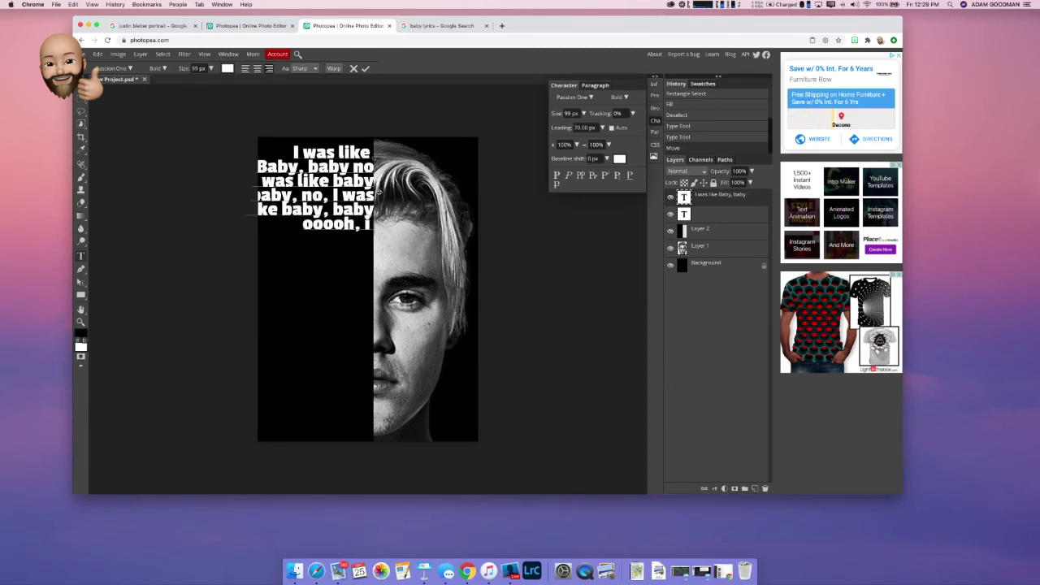
key(BackSpace)
key(BackSpace)
key(BackSpace)
key(BackSpace)
text(was)
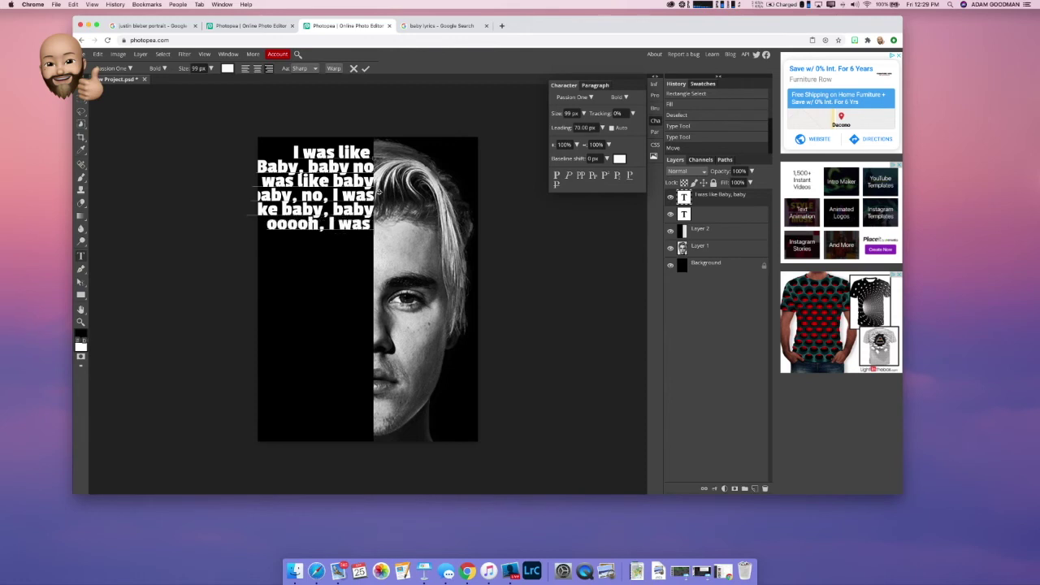
key(Return)
text(Like baby baby)
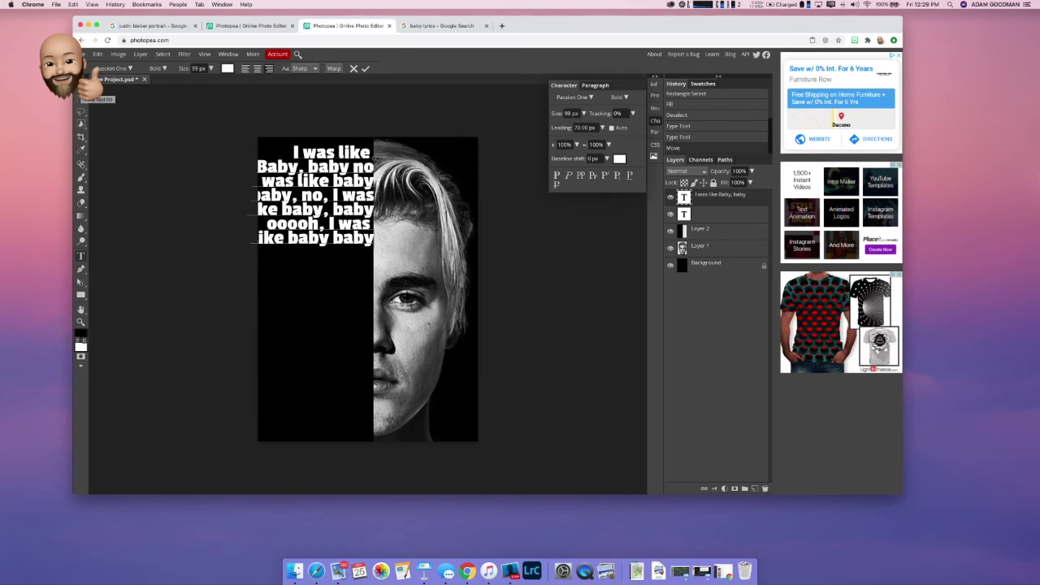
Step: Stretch the lyric text down toward the canvas bottom and narrow it from the left
click(81, 97)
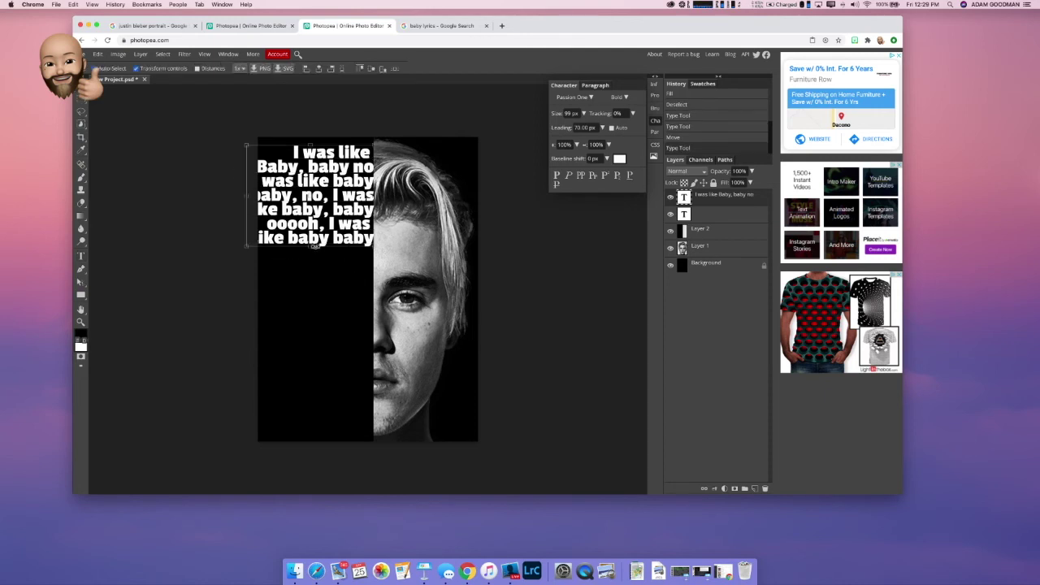
drag(312, 246, 317, 418)
mouse_move(246, 281)
mouse_down()
mouse_move(271, 281)
mouse_move(260, 282)
mouse_up()
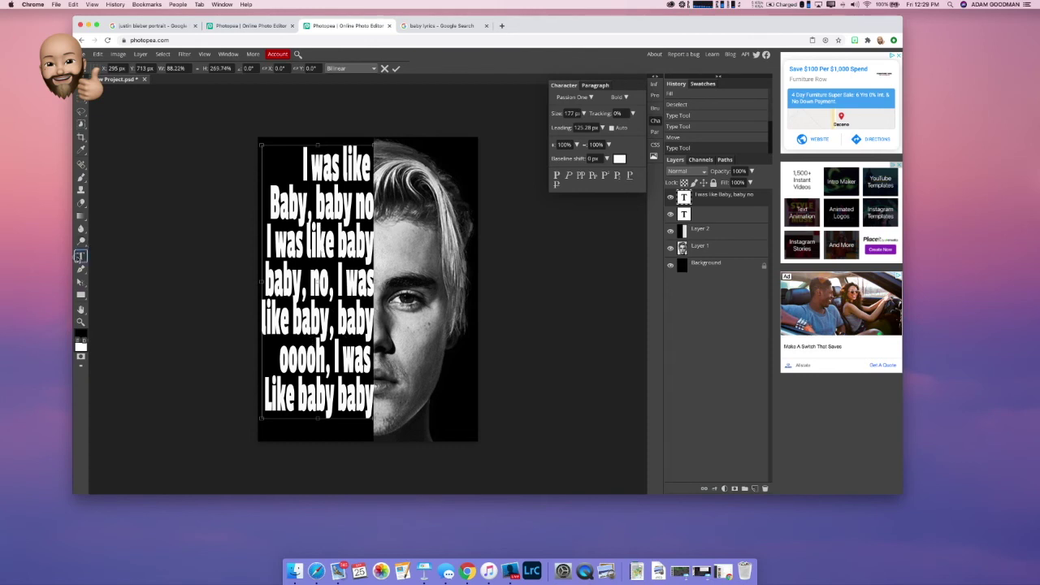
Step: Change the last lyric line to 'like baby'
click(81, 257)
click(291, 394)
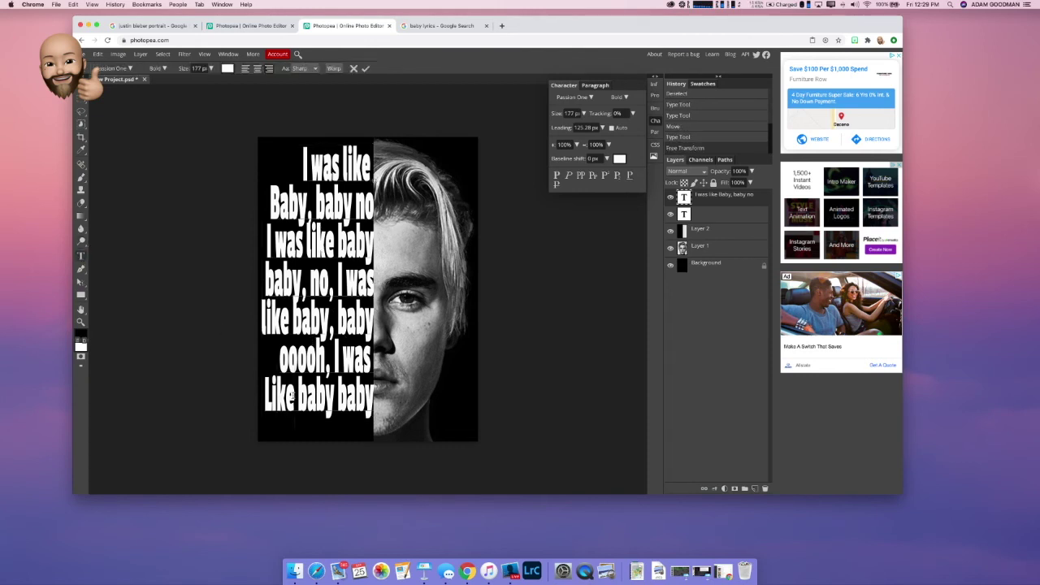
key(BackSpace)
key(BackSpace)
key(BackSpace)
key(BackSpace)
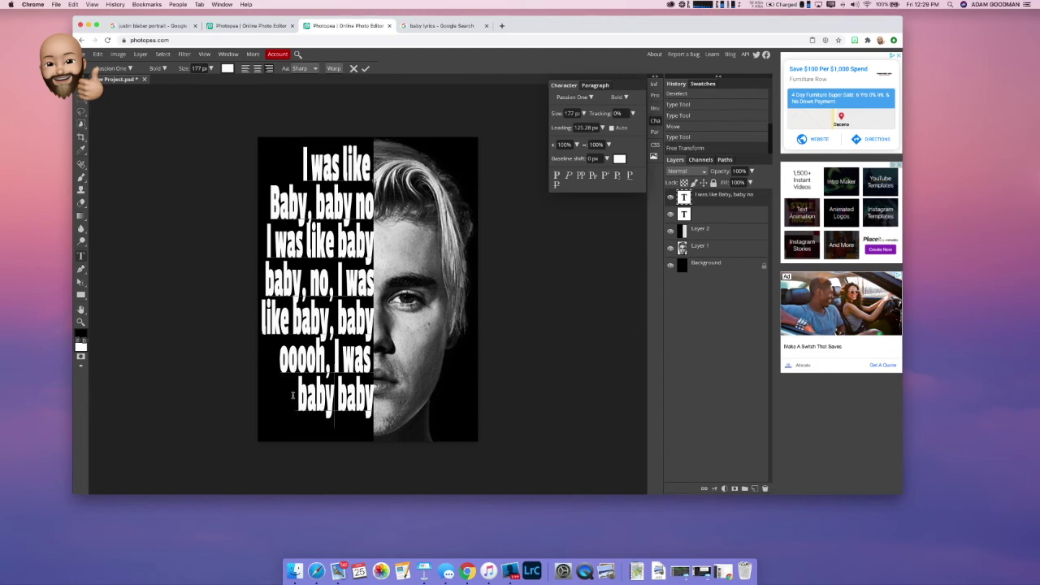
key(Delete)
key(Delete)
key(Delete)
key(Delete)
key(Delete)
text(like)
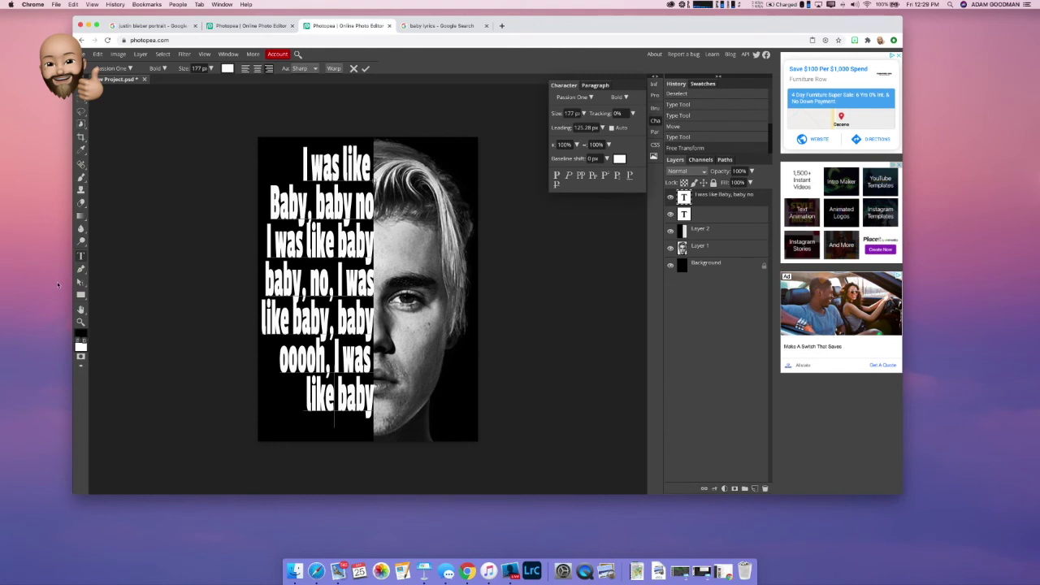
Step: Commit the lyric edit and delete the empty text layer
click(80, 99)
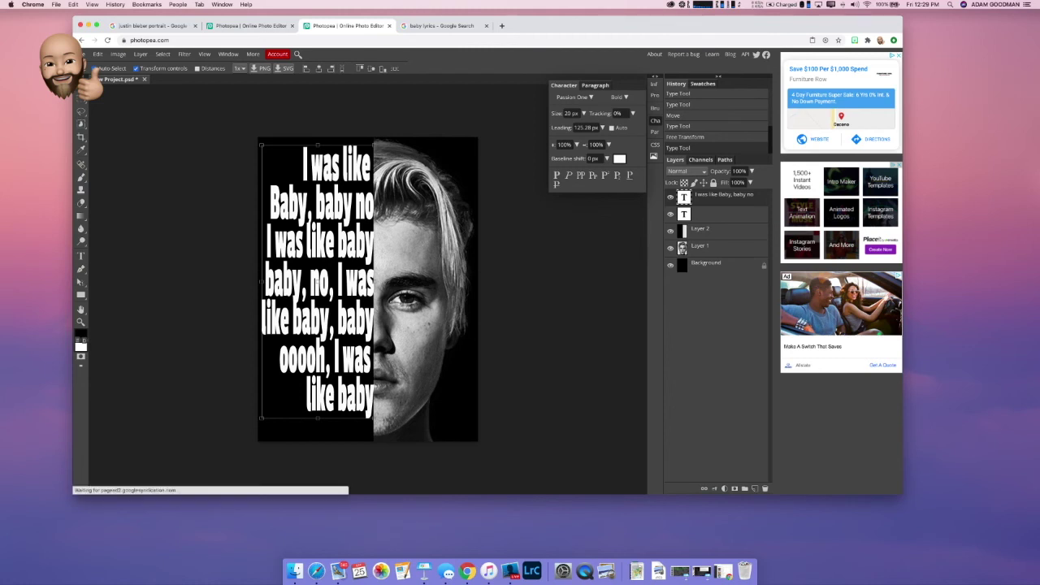
click(720, 214)
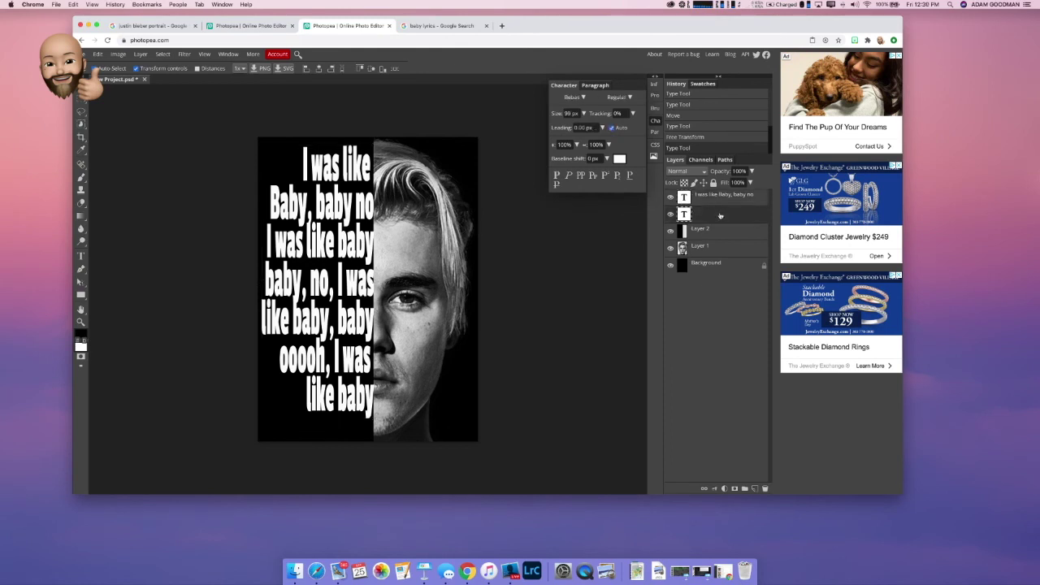
key(BackSpace)
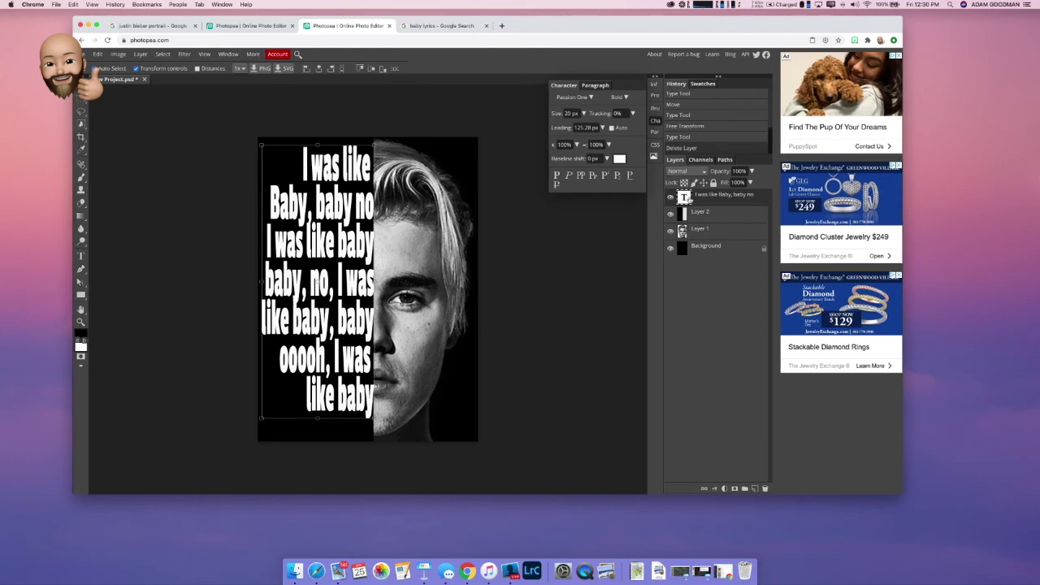
Step: Load the lyric letters as a selection and delete them from black Layer 2
ctrl+click(685, 197)
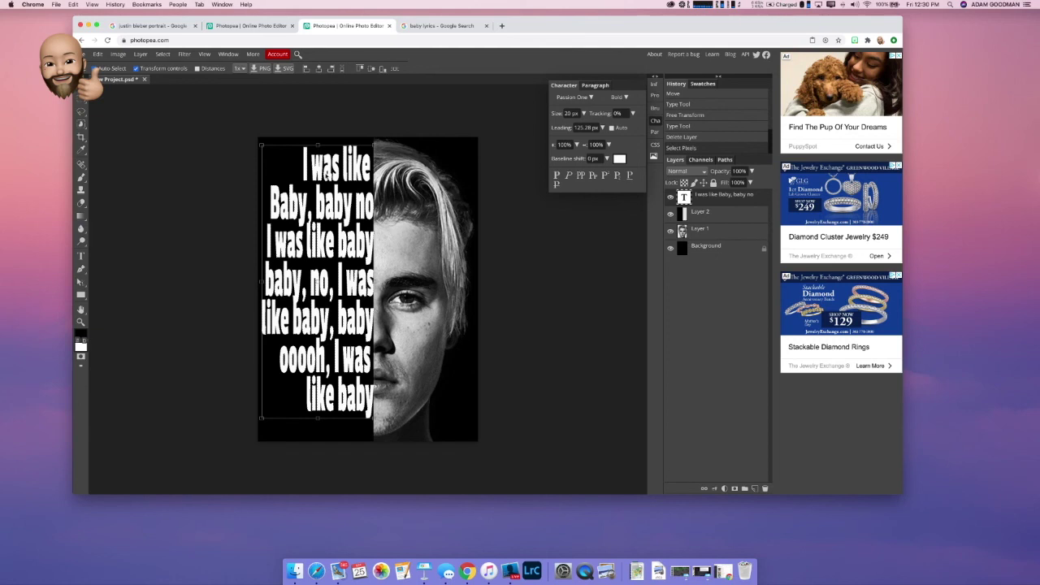
click(705, 214)
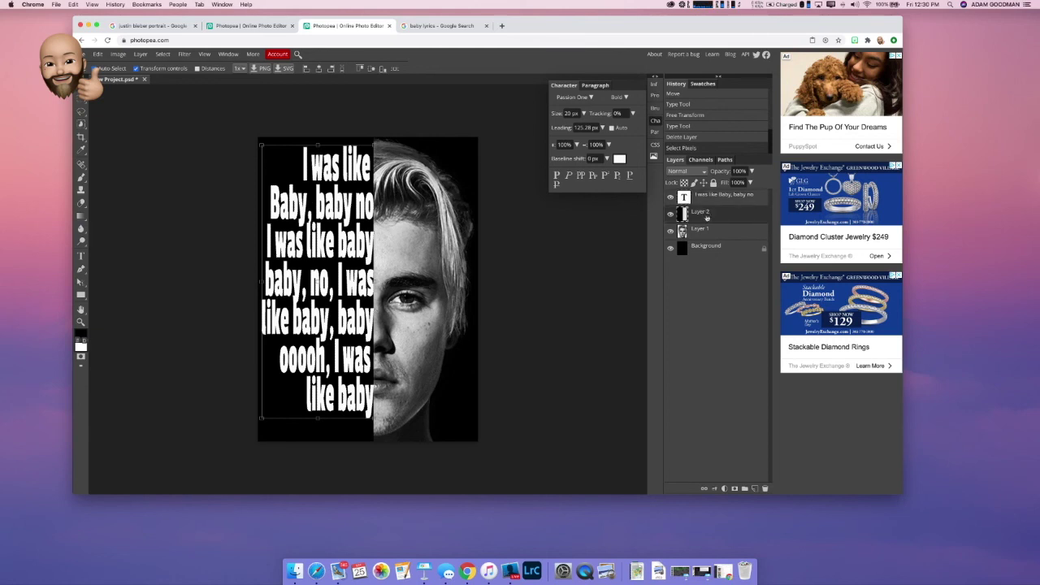
key(Delete)
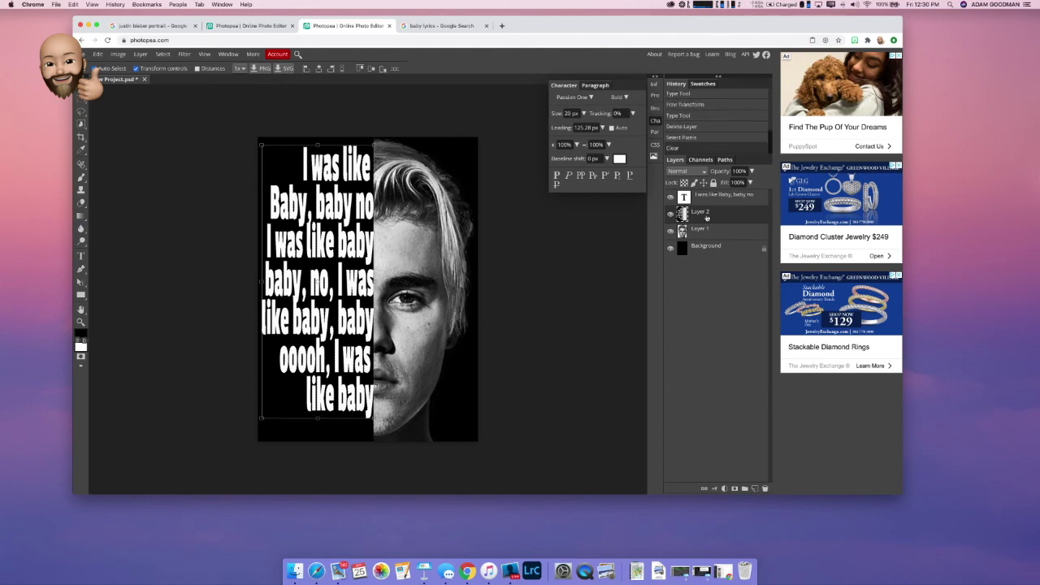
key(Delete)
key(Delete)
key(Delete)
key(Delete)
key(Delete)
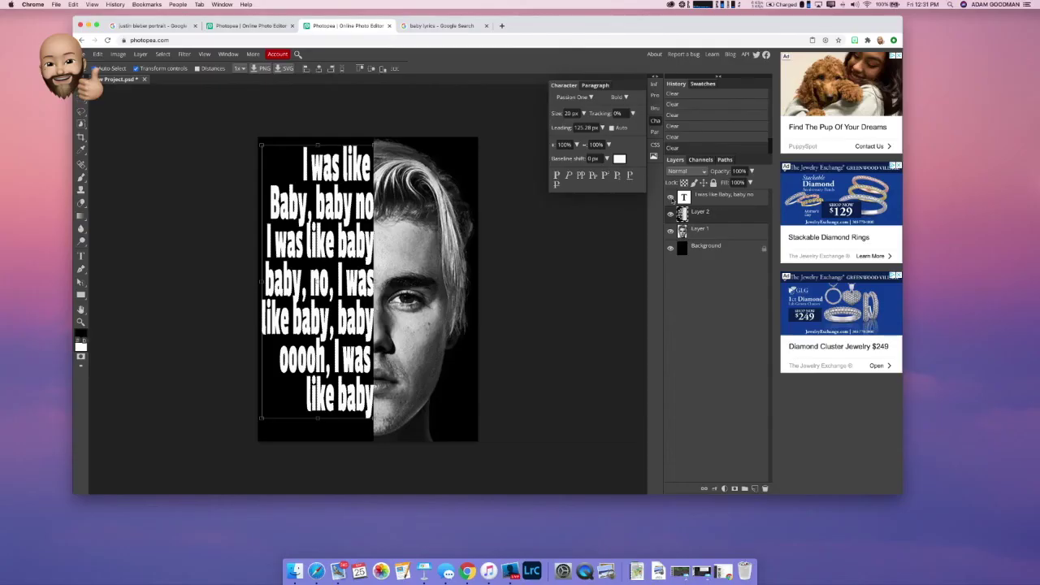
Step: Compare the effect with the white lyric text shown and hidden, leaving the text layer hidden
click(670, 197)
click(671, 197)
click(670, 197)
click(670, 198)
click(670, 197)
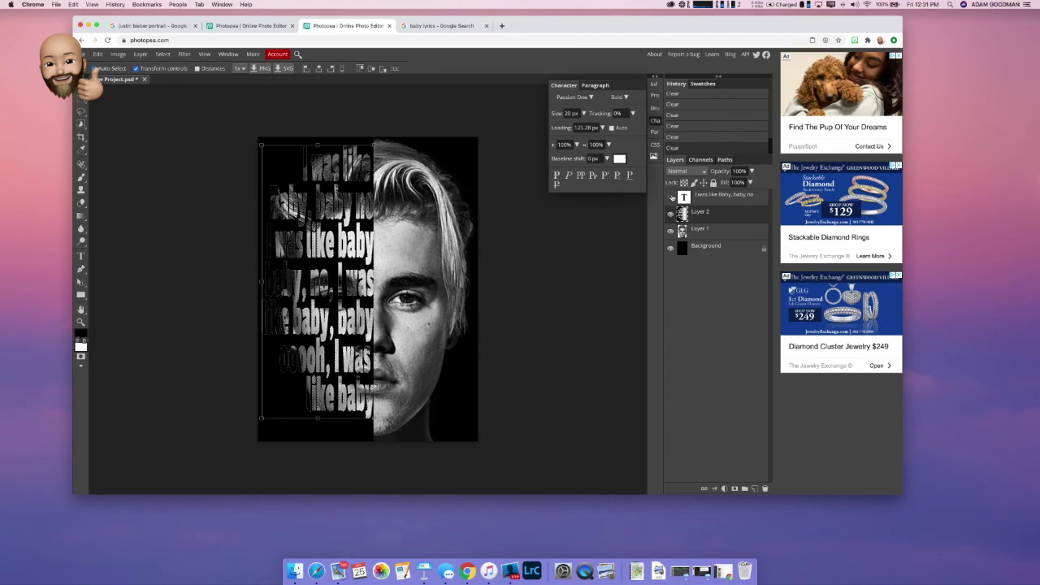
click(670, 213)
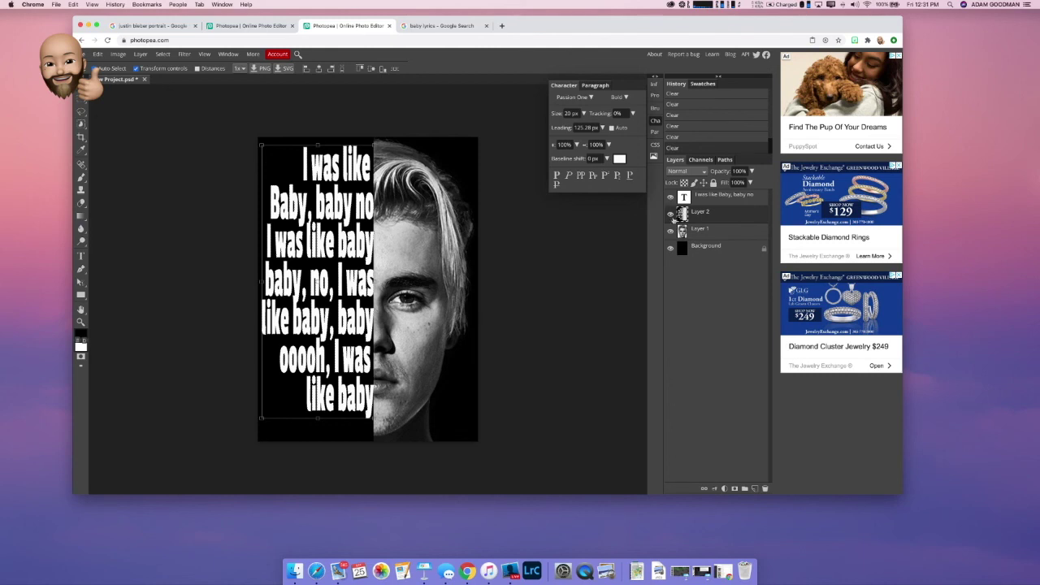
click(670, 198)
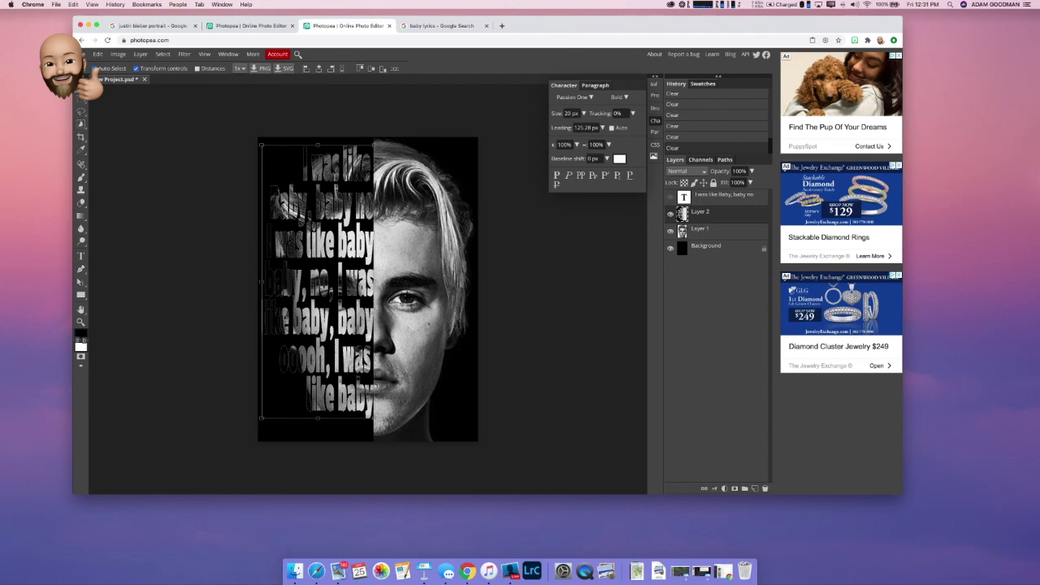
Step: Make Layer 2 active and deselect the letter selection via Select > Deselect
click(409, 209)
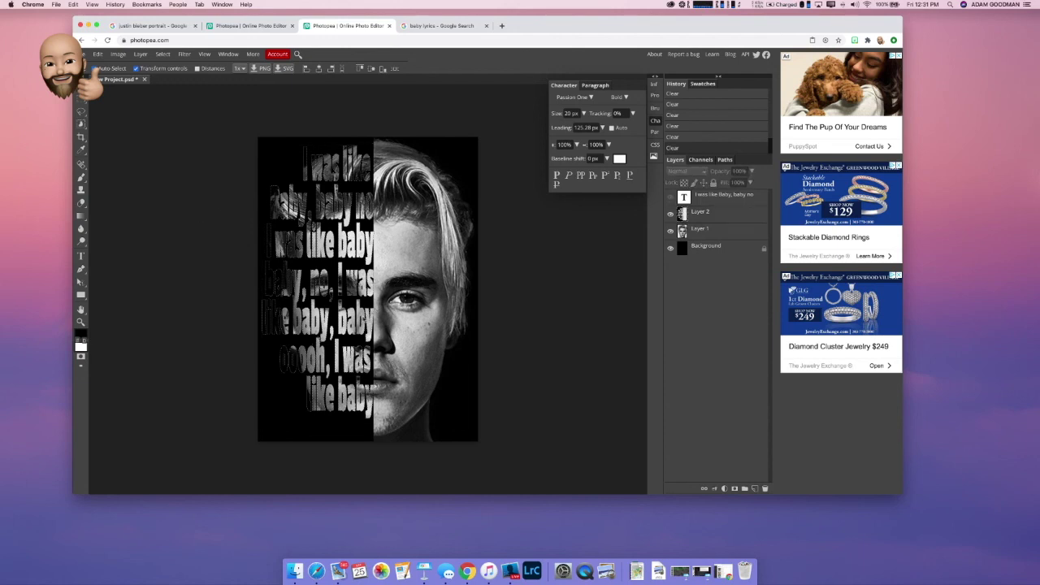
click(162, 53)
click(173, 81)
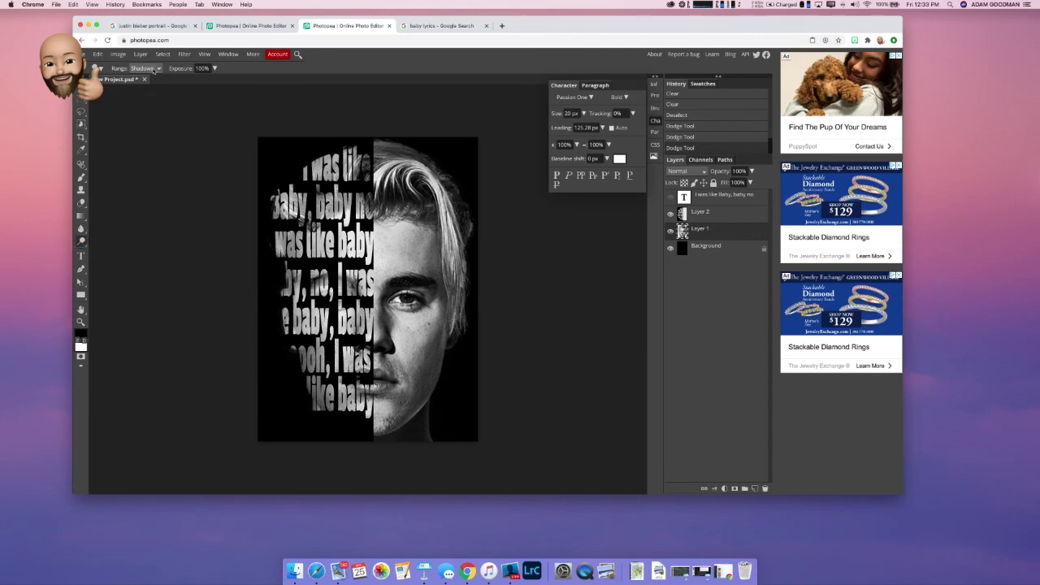
Step: Set up the Dodge tool with Range Shadows and brush hardness 59%
click(152, 69)
click(146, 68)
click(201, 68)
click(98, 69)
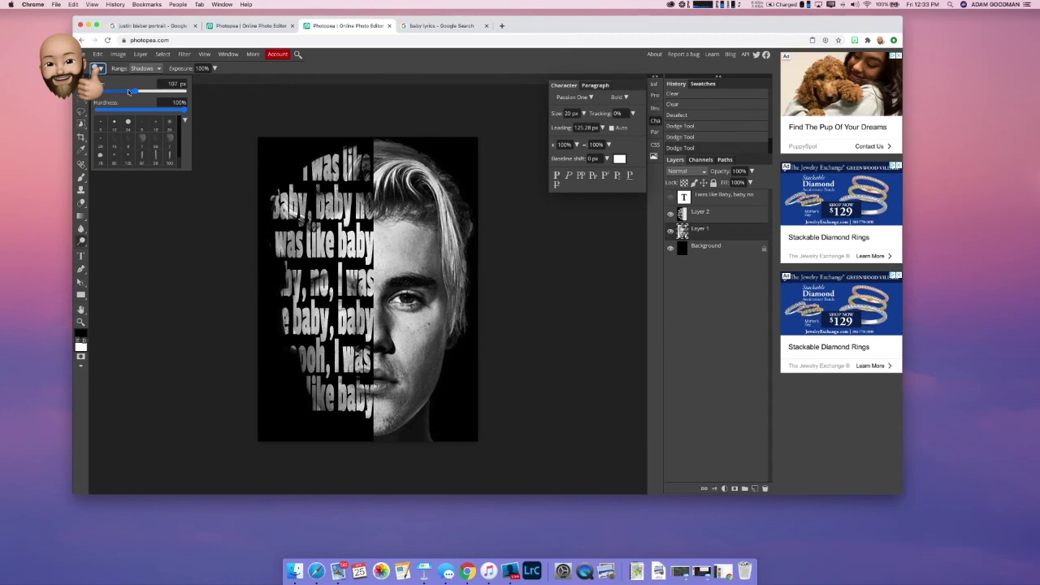
mouse_move(186, 109)
mouse_down()
mouse_move(134, 109)
mouse_move(163, 109)
mouse_move(138, 109)
mouse_move(149, 108)
mouse_up()
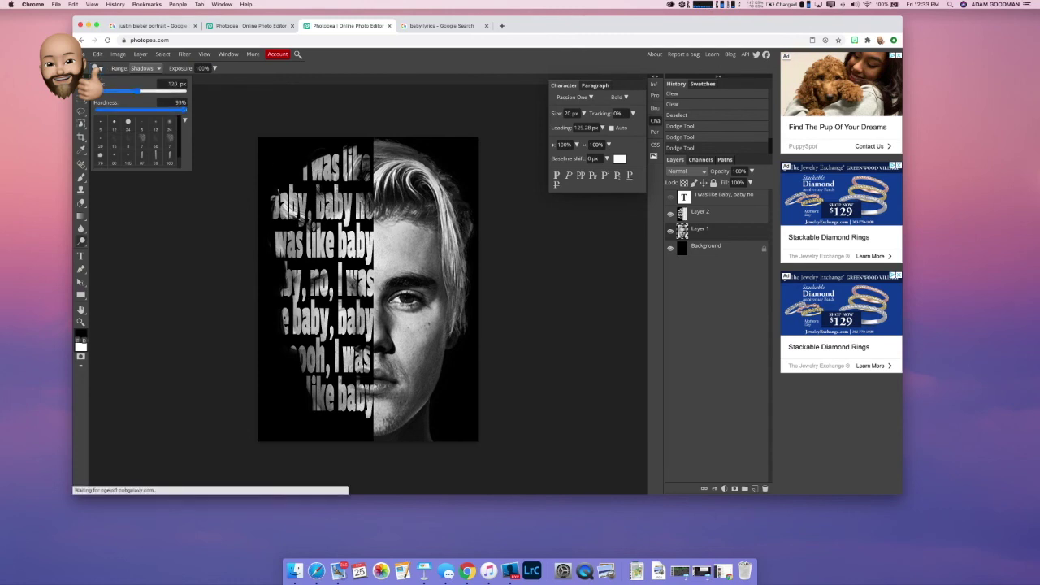
key(Escape)
Step: Dodge the eye, cheek and lower face seen through the lyric letters
mouse_move(329, 191)
mouse_down()
mouse_move(310, 223)
mouse_move(273, 207)
mouse_move(274, 218)
mouse_up()
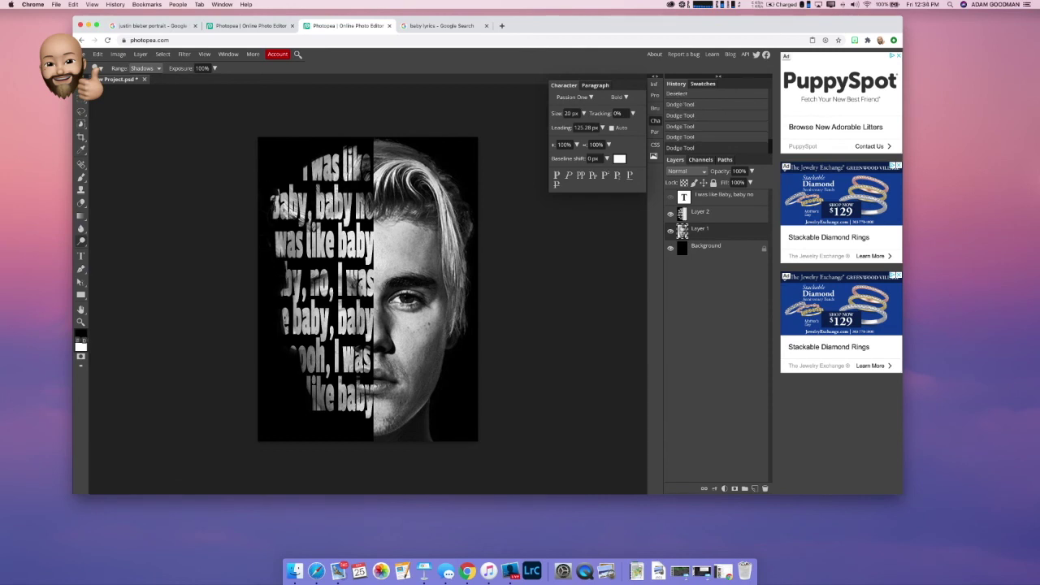
mouse_move(296, 273)
mouse_down()
mouse_move(296, 301)
mouse_move(291, 276)
mouse_up()
mouse_move(301, 349)
mouse_down()
mouse_move(318, 406)
mouse_move(346, 400)
mouse_up()
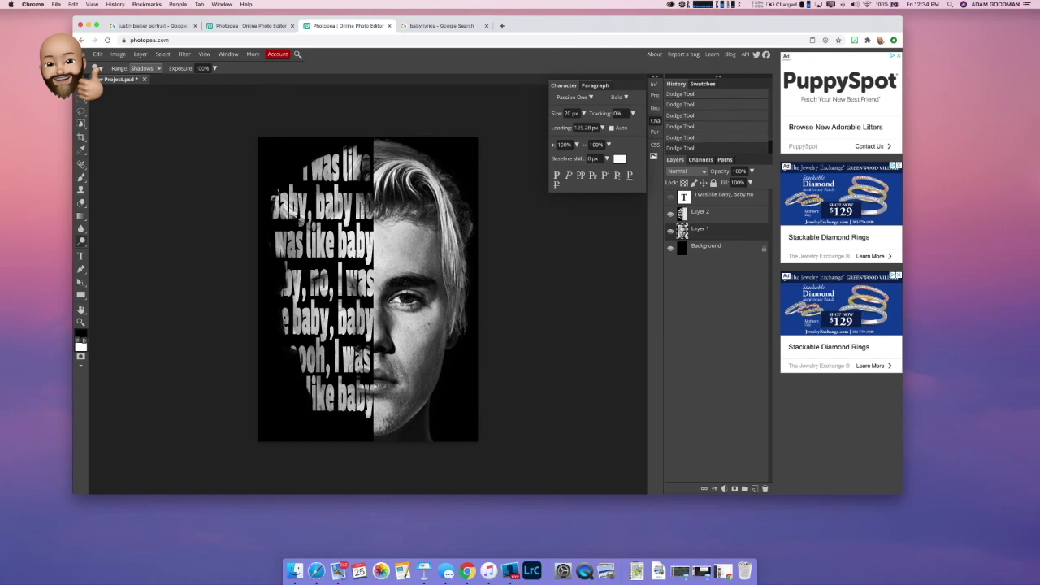